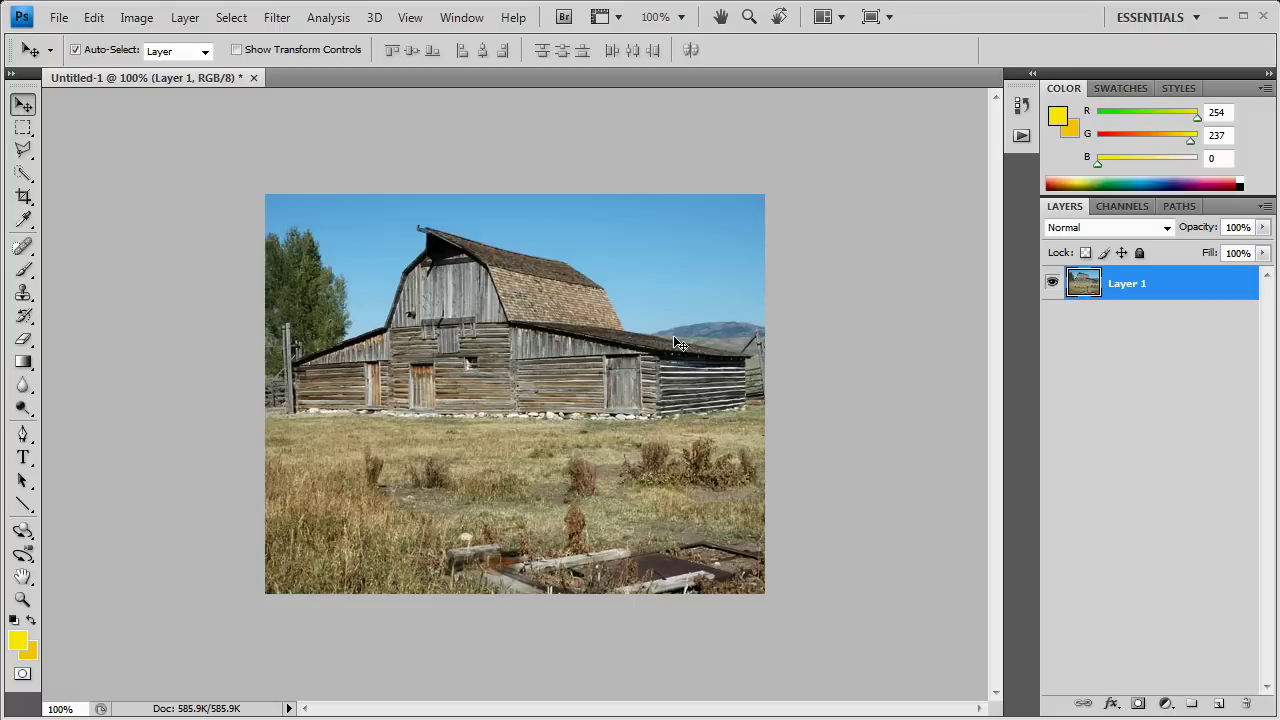
Darken the barn photo to a night look with Hue/Saturation lightness at -81
click(137, 17)
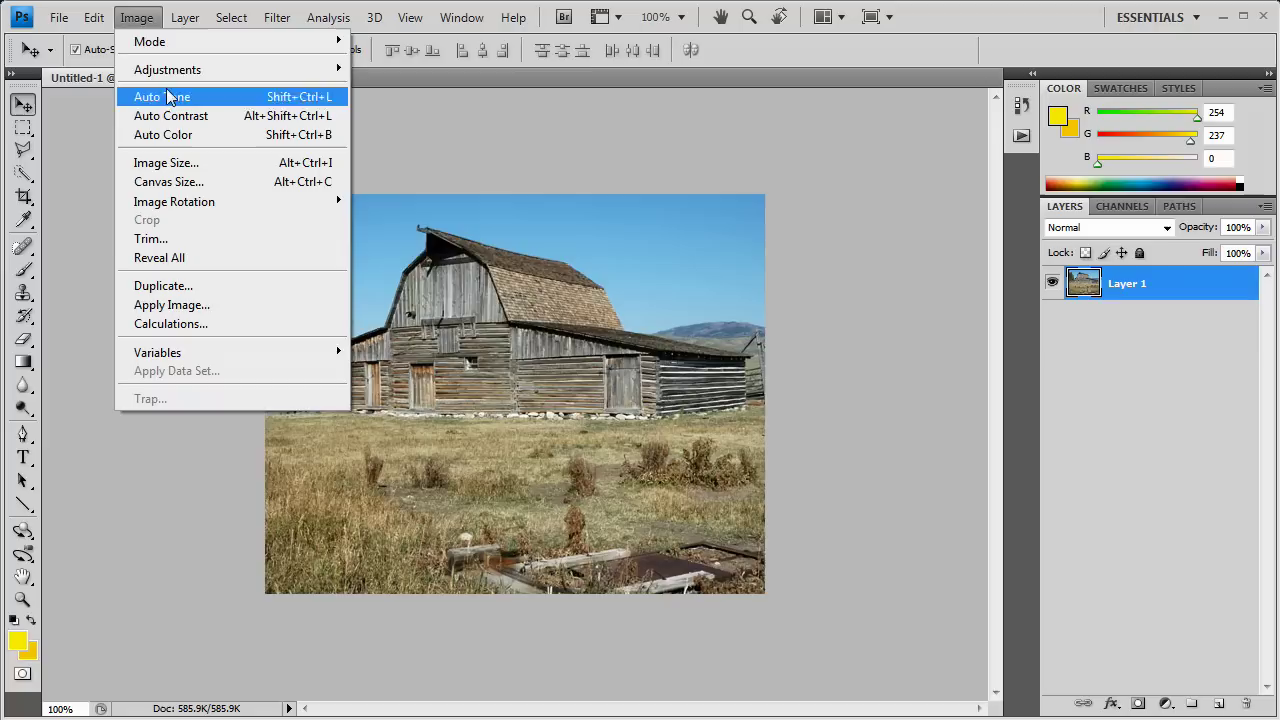
mouse_move(183, 78)
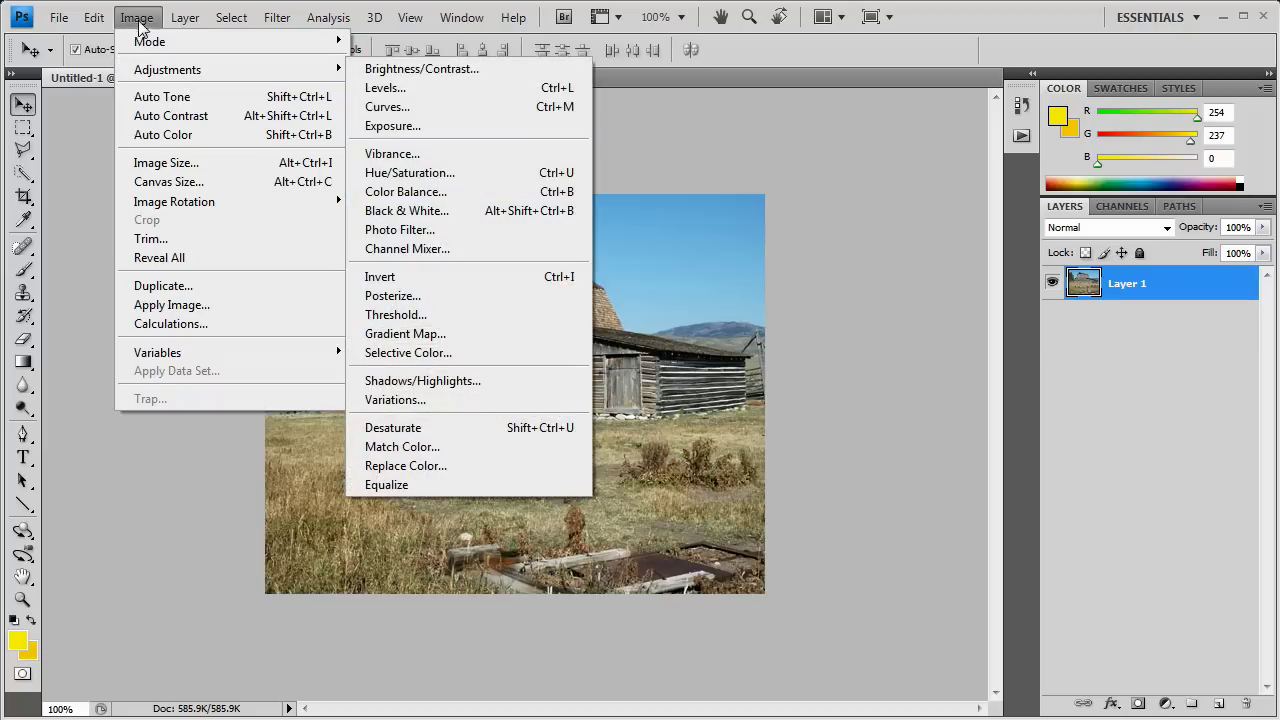
click(140, 20)
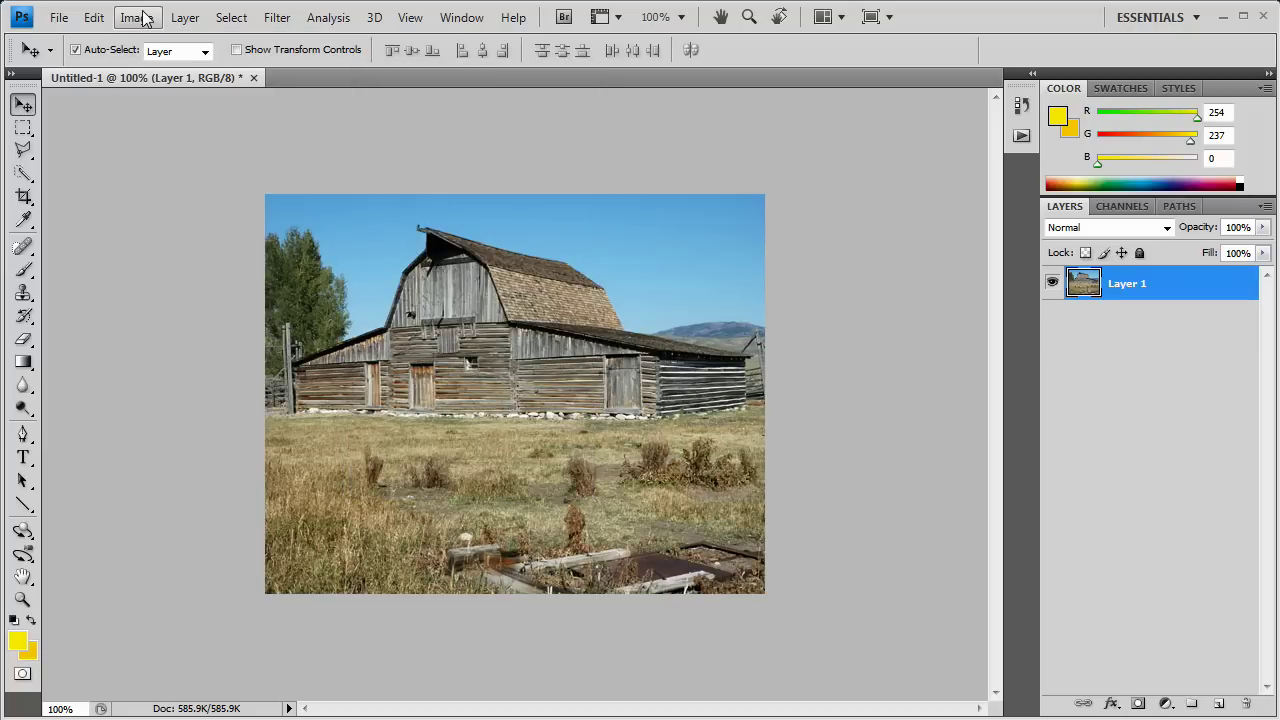
key(ctrl+u)
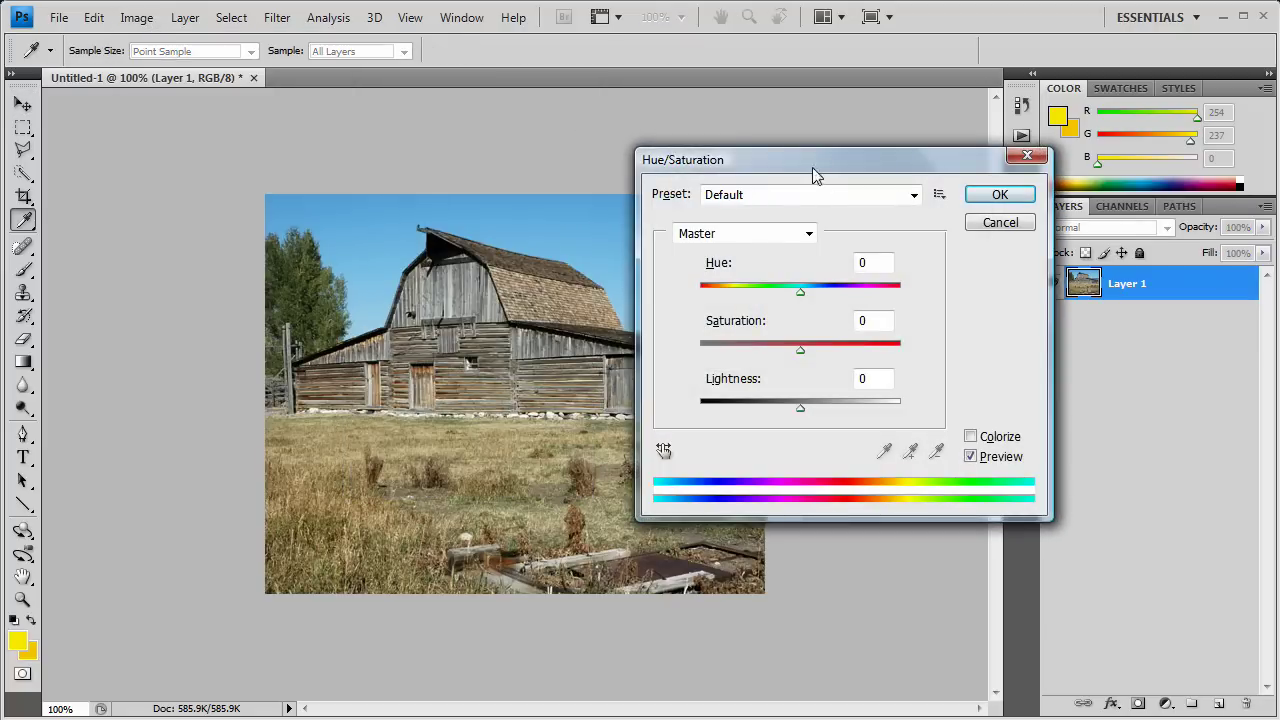
drag(812, 167, 513, 223)
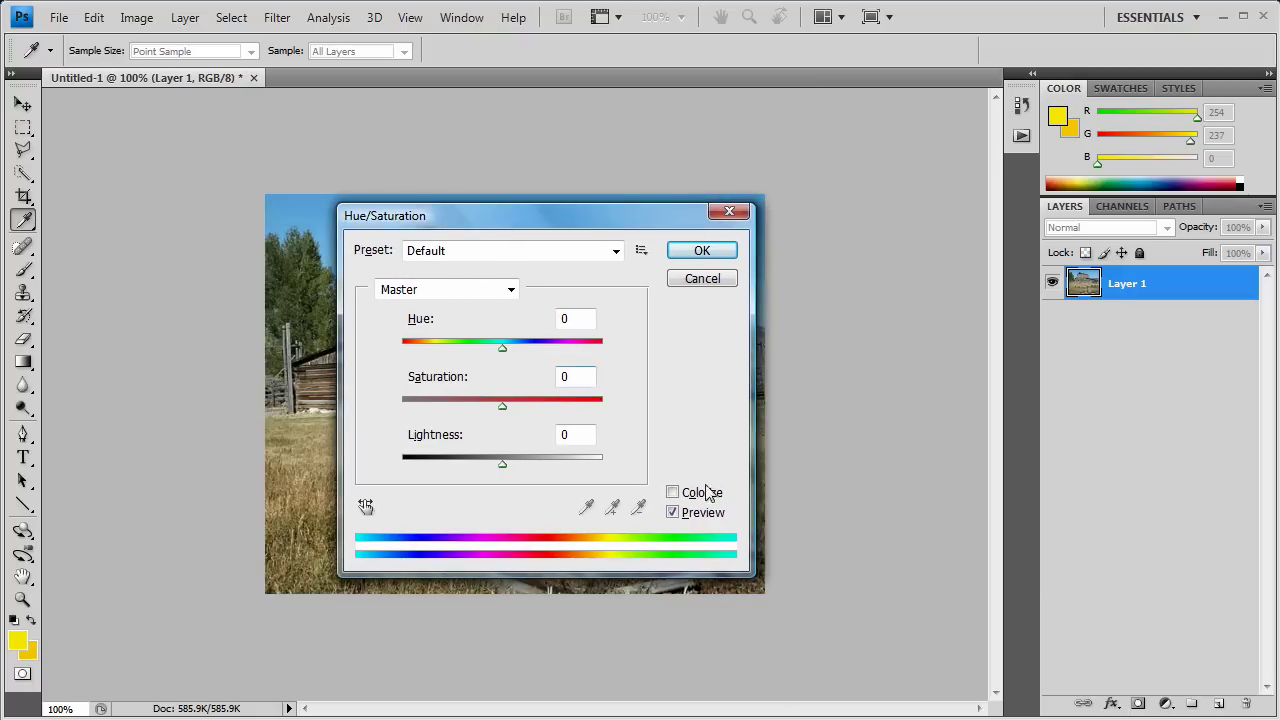
drag(502, 466, 425, 466)
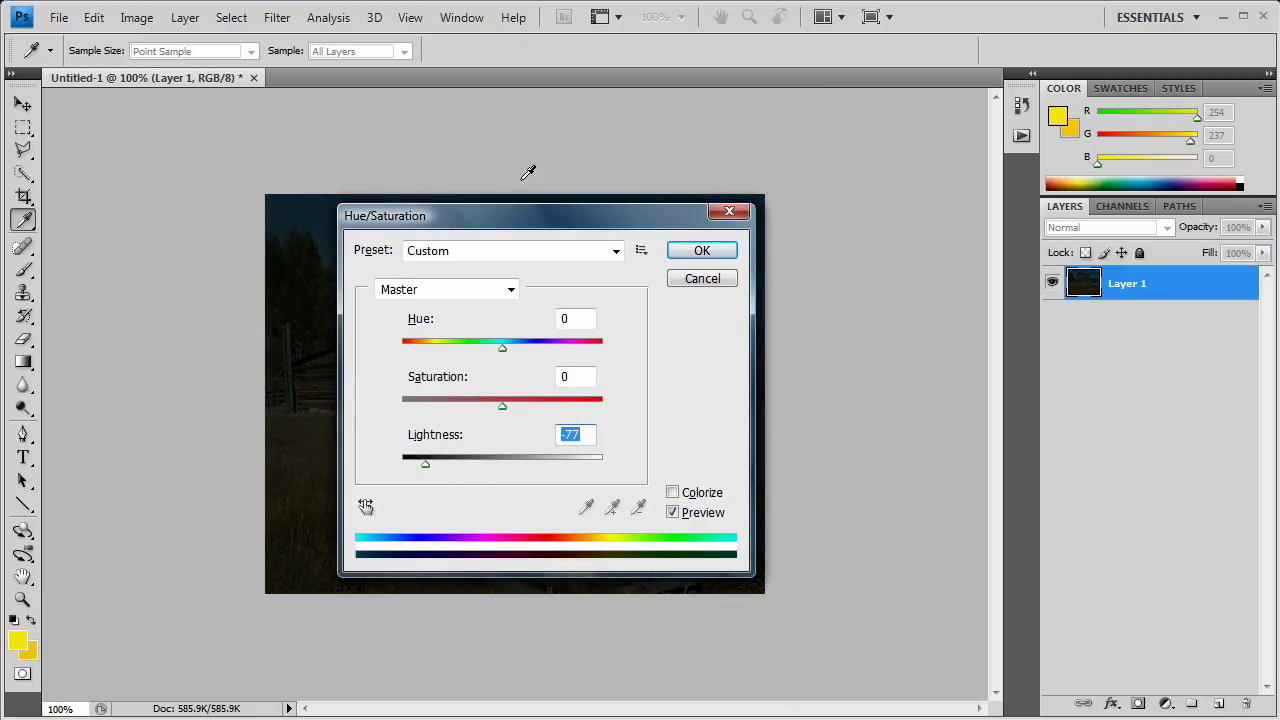
drag(486, 222, 707, 186)
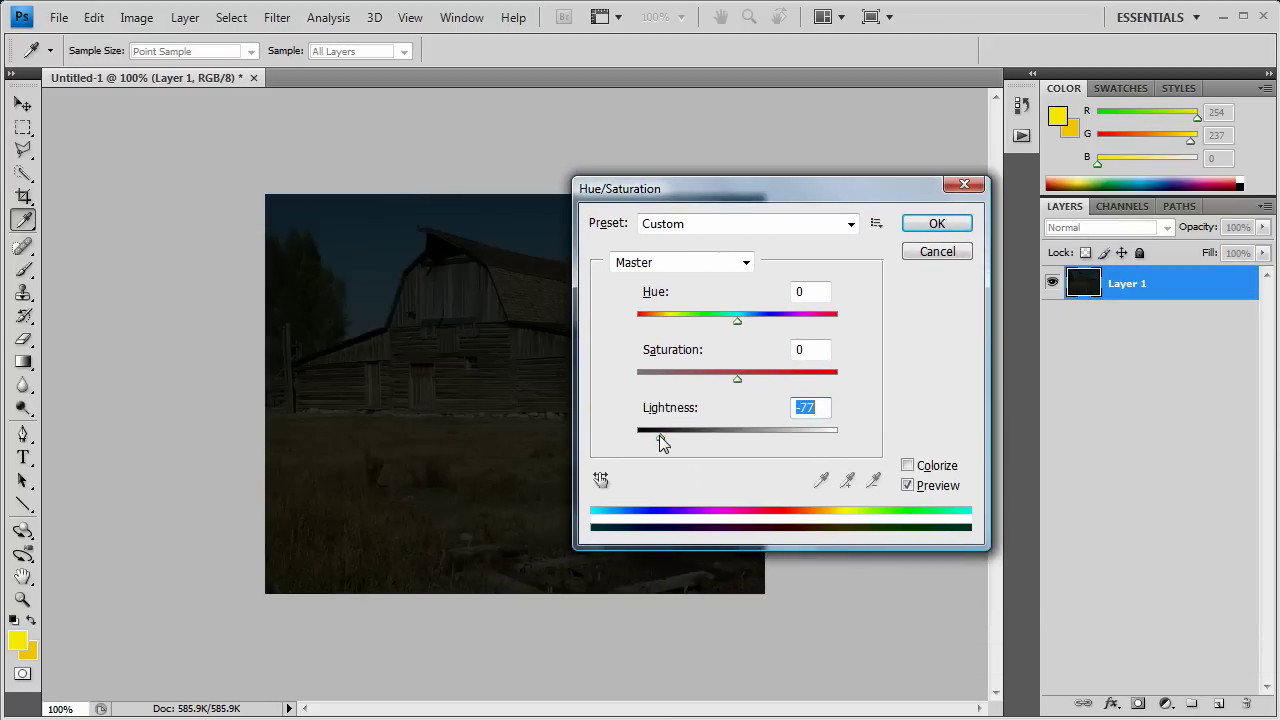
drag(660, 436, 656, 436)
drag(797, 192, 742, 200)
click(885, 234)
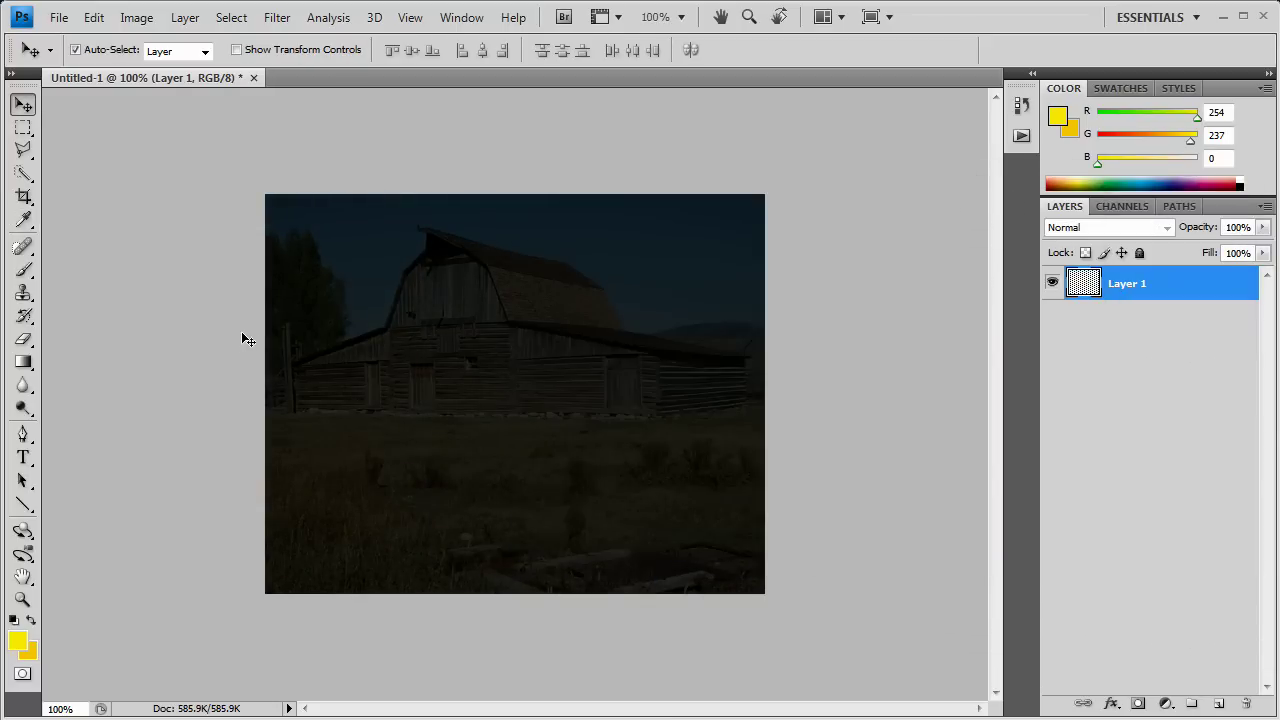
Add a new empty Layer 2 above the darkened photo and pick the Polygonal Lasso
click(1219, 703)
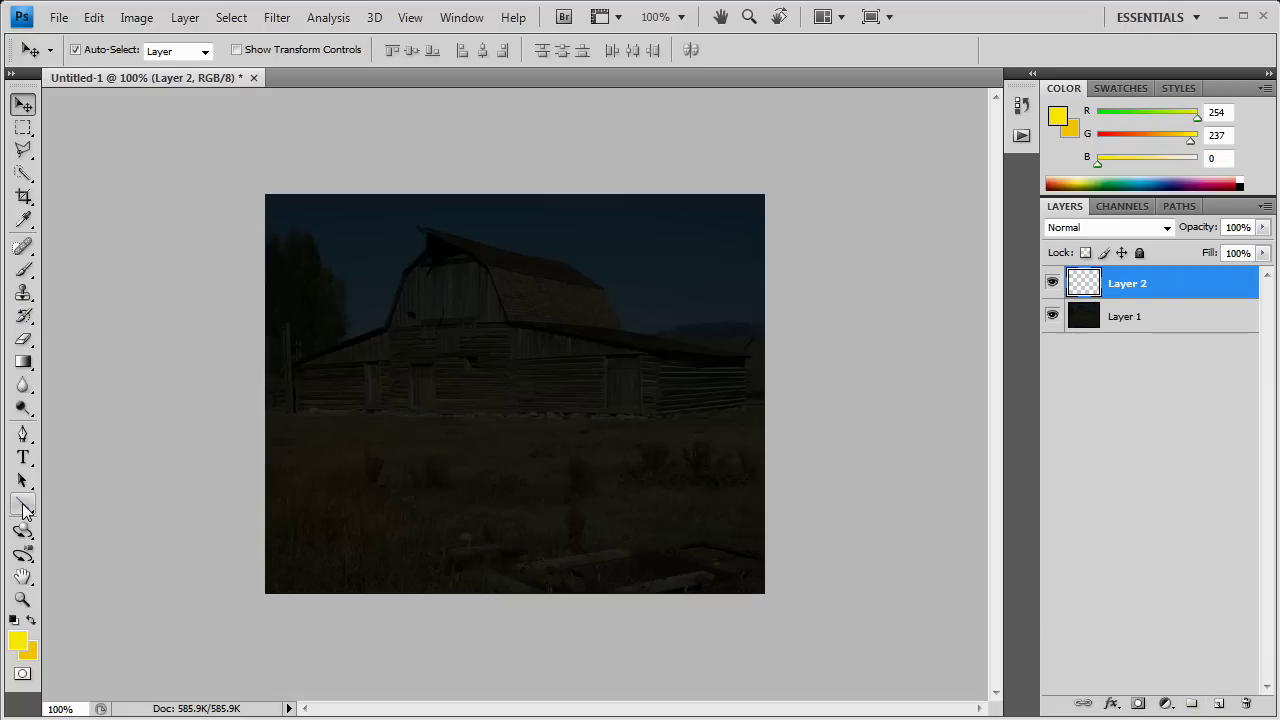
click(25, 156)
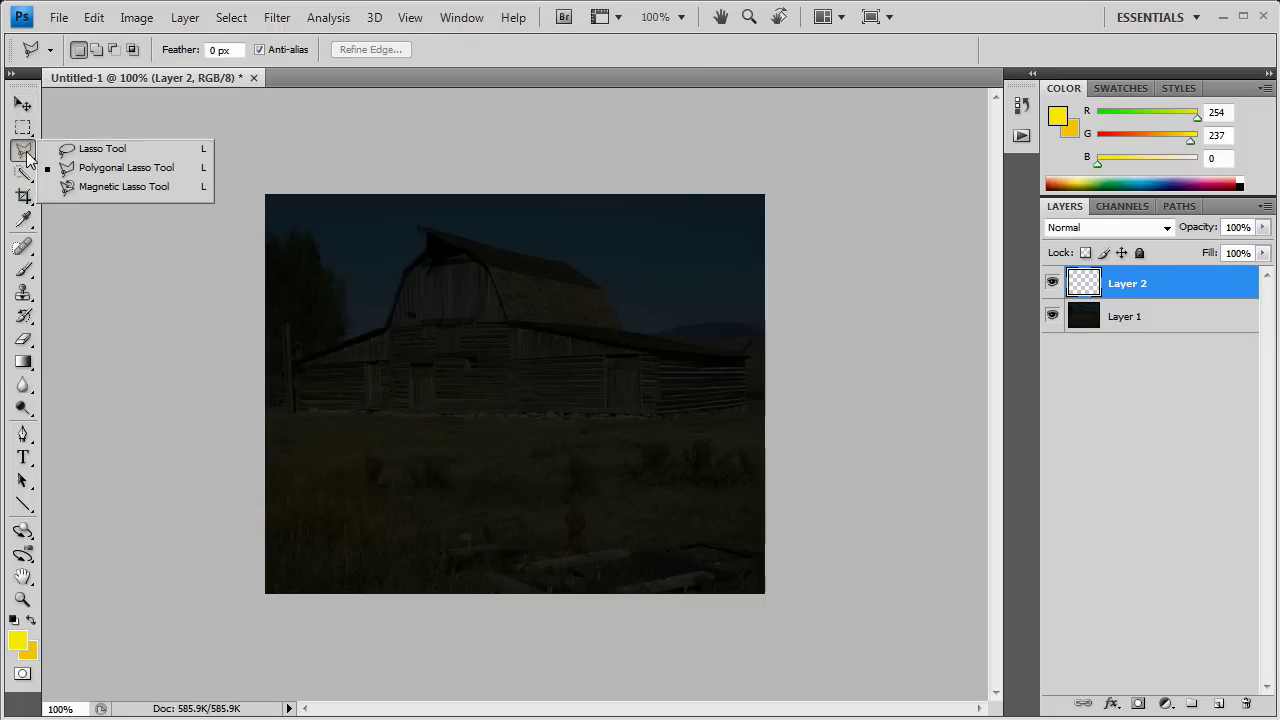
click(25, 158)
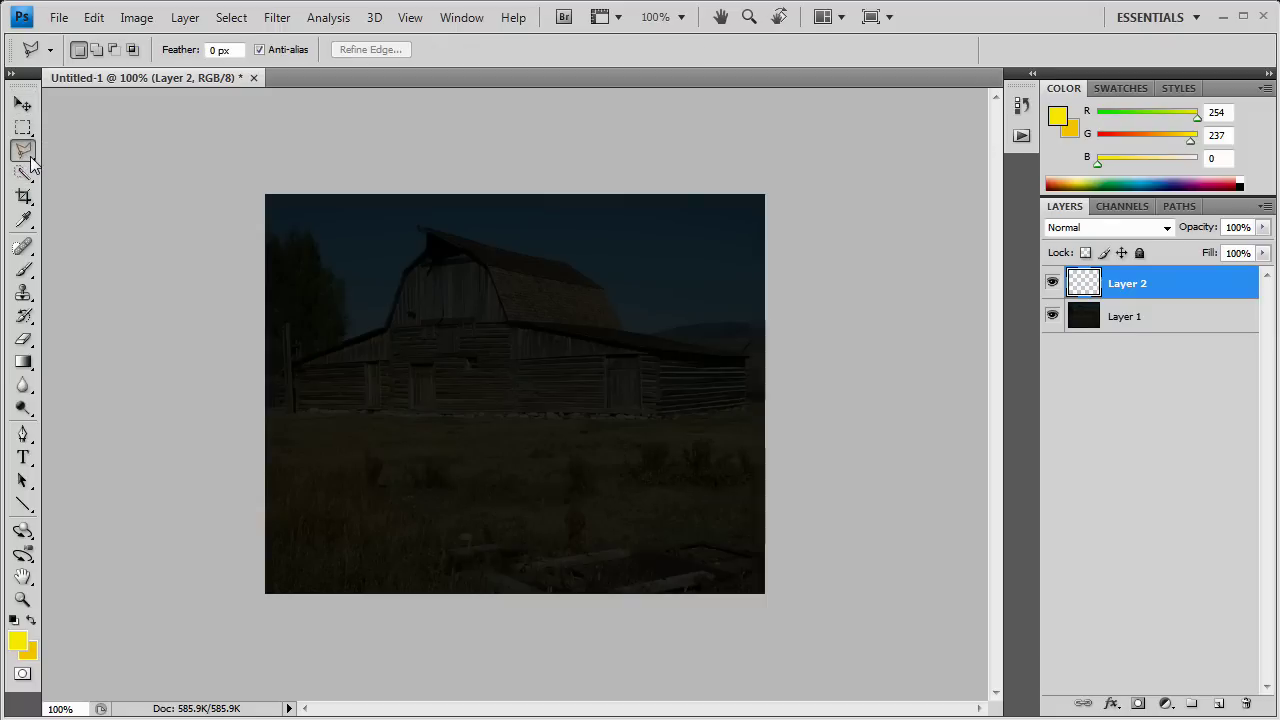
Outline the barn door's corners into a closed selection, removing misplaced points
click(411, 365)
click(413, 403)
key(BackSpace)
key(BackSpace)
key(BackSpace)
click(432, 360)
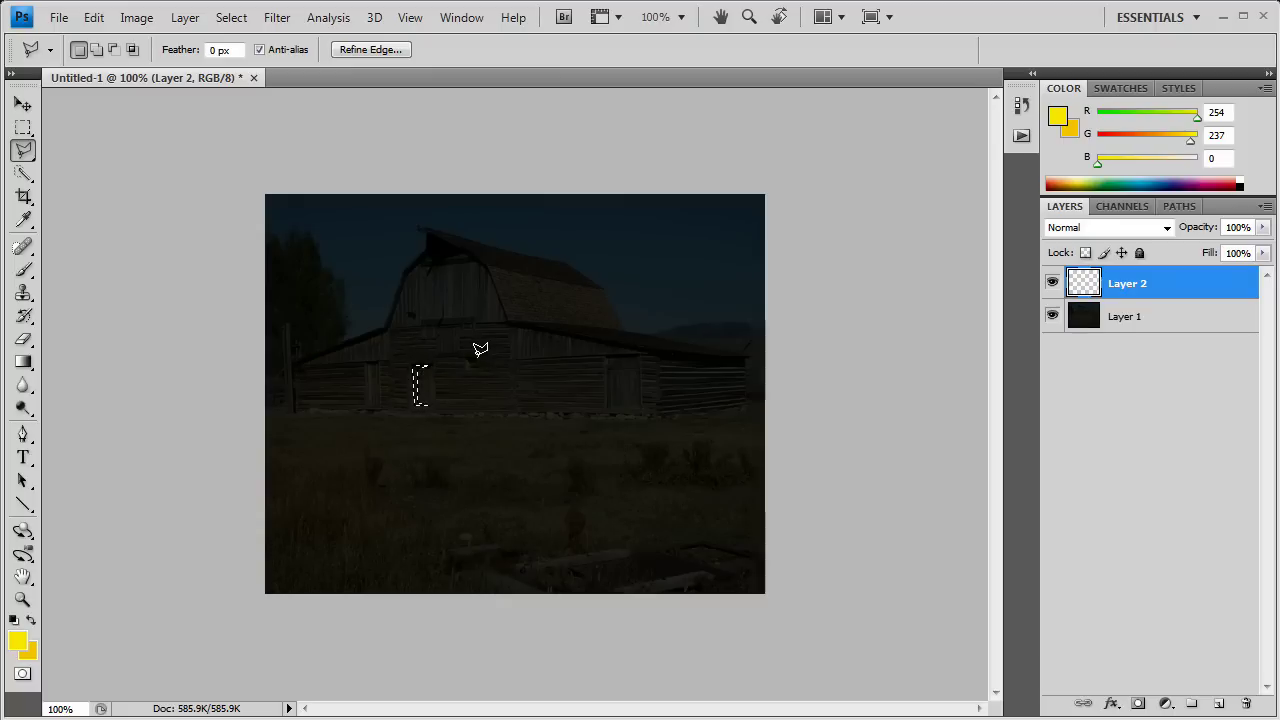
Add the second door, the small window and the upper window to the door selection
key(shift)
key(shift)
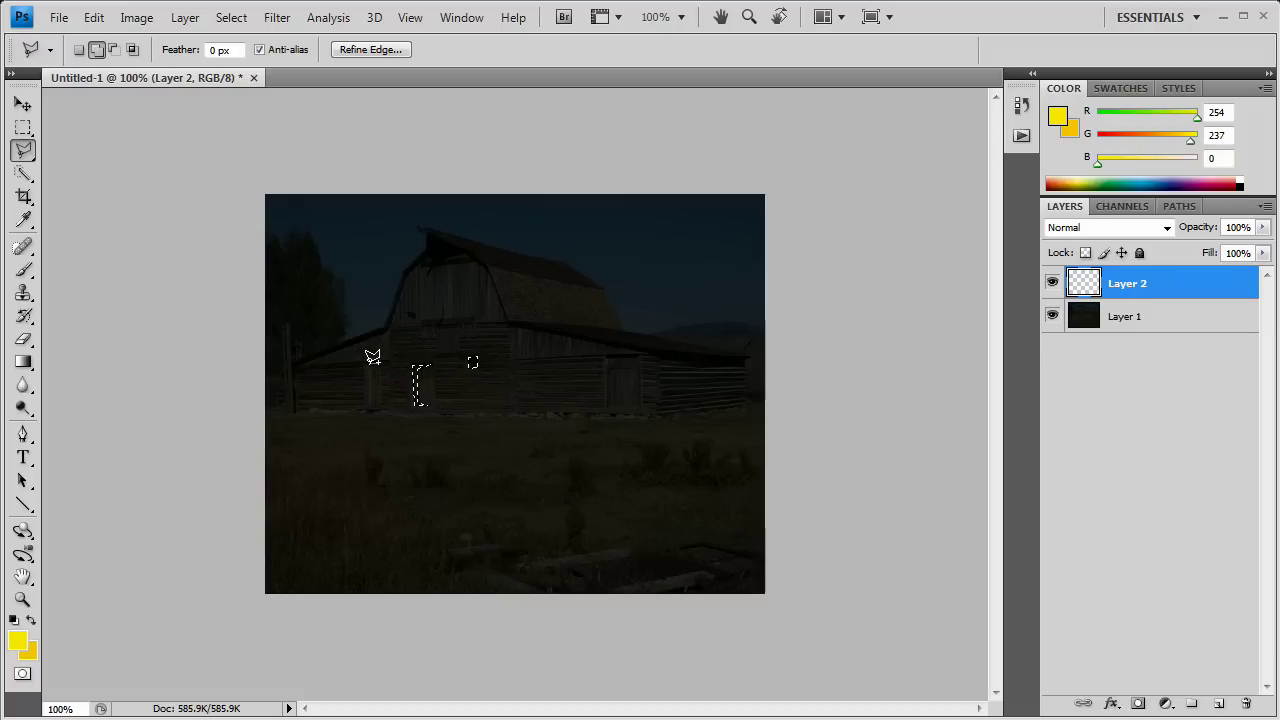
click(370, 362)
click(380, 404)
click(381, 358)
key(shift)
shift+click(447, 309)
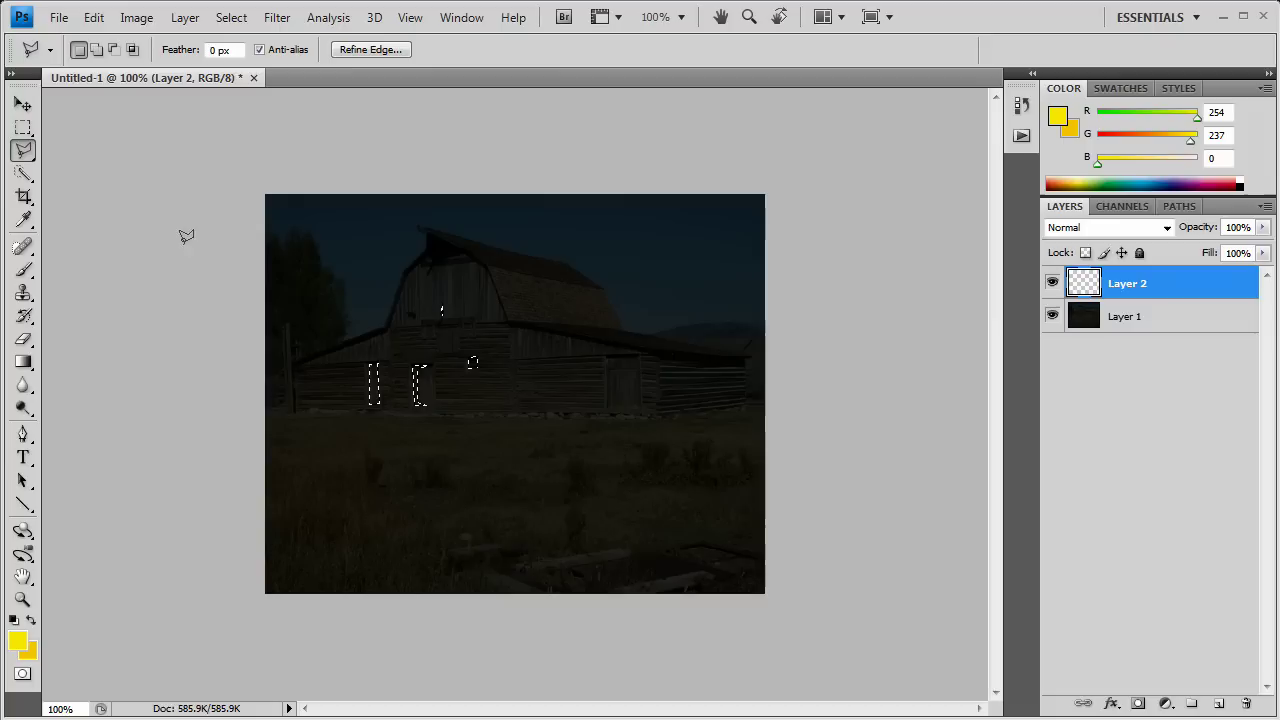
click(23, 365)
drag(23, 367, 83, 386)
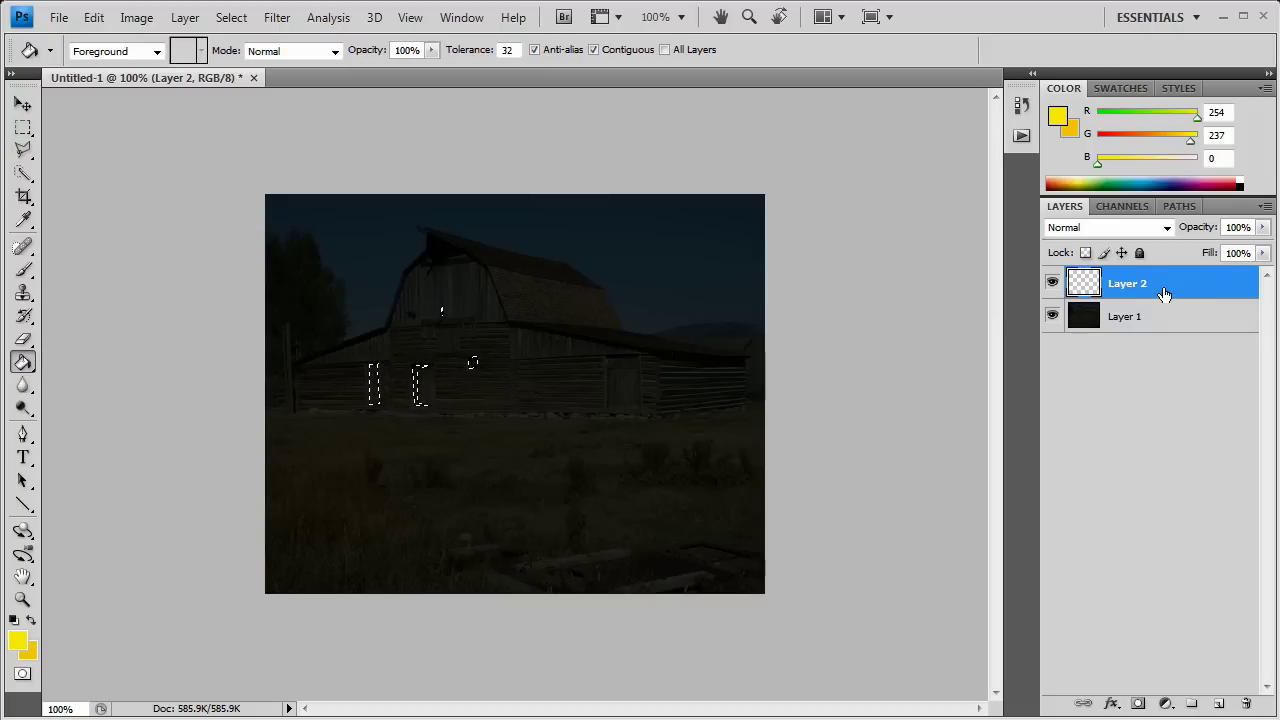
Fill the selected doors and windows yellow on Layer 2, deselect, and add empty Layer 3
click(375, 370)
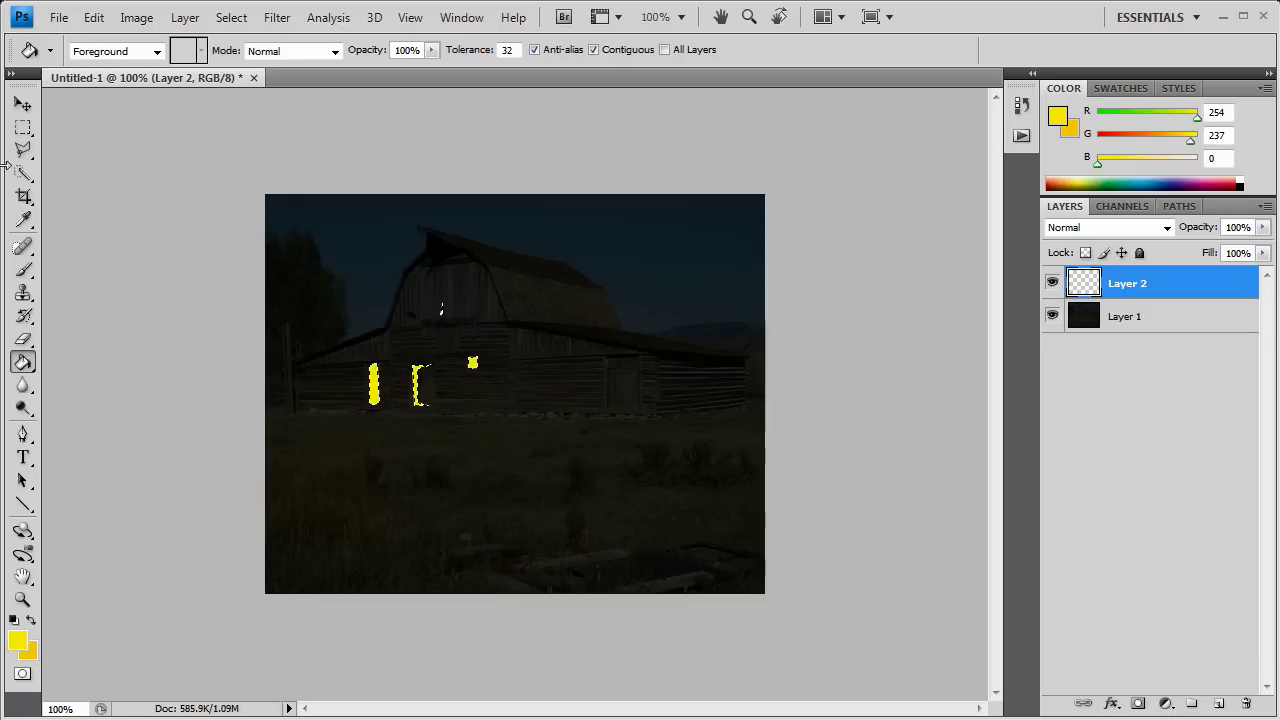
click(23, 127)
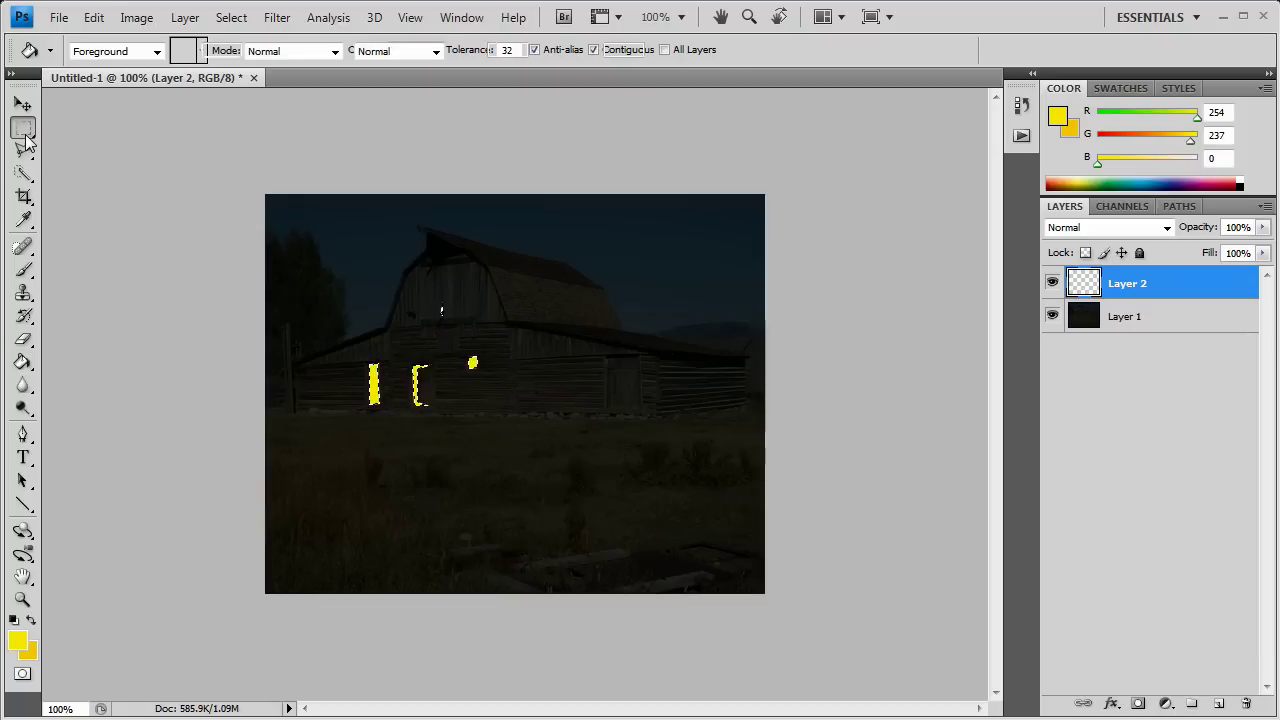
click(490, 240)
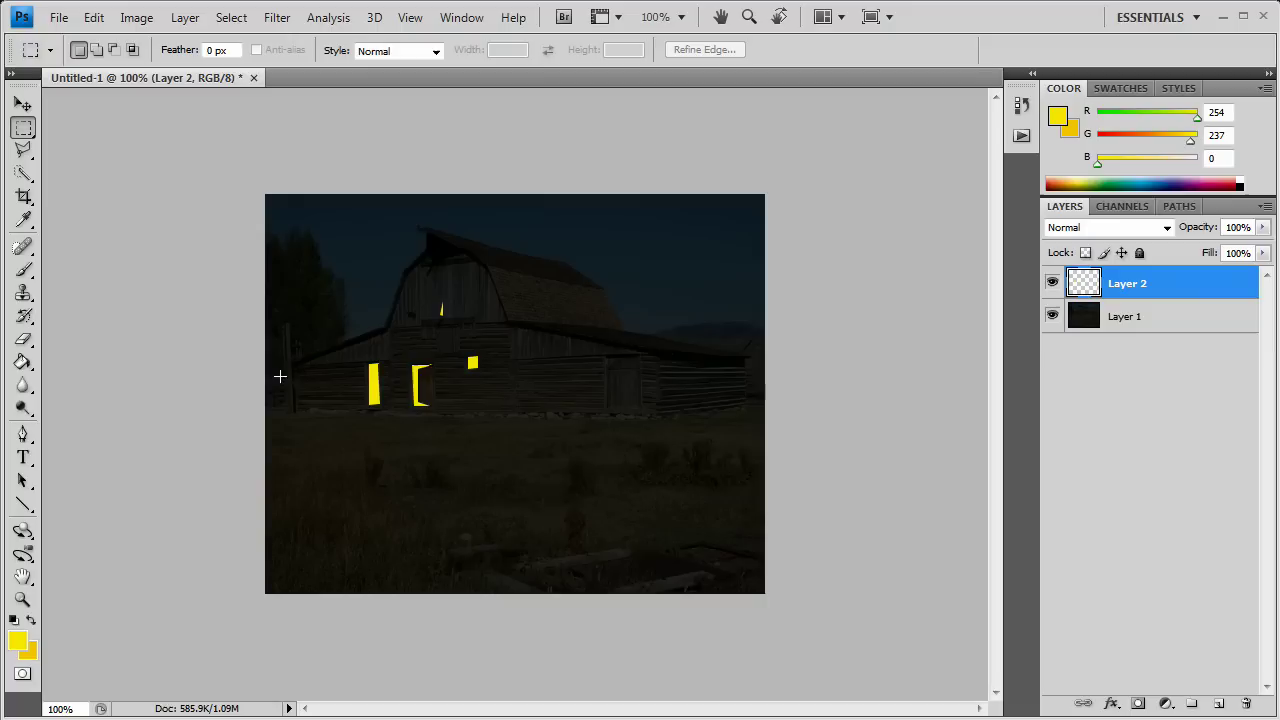
click(1219, 704)
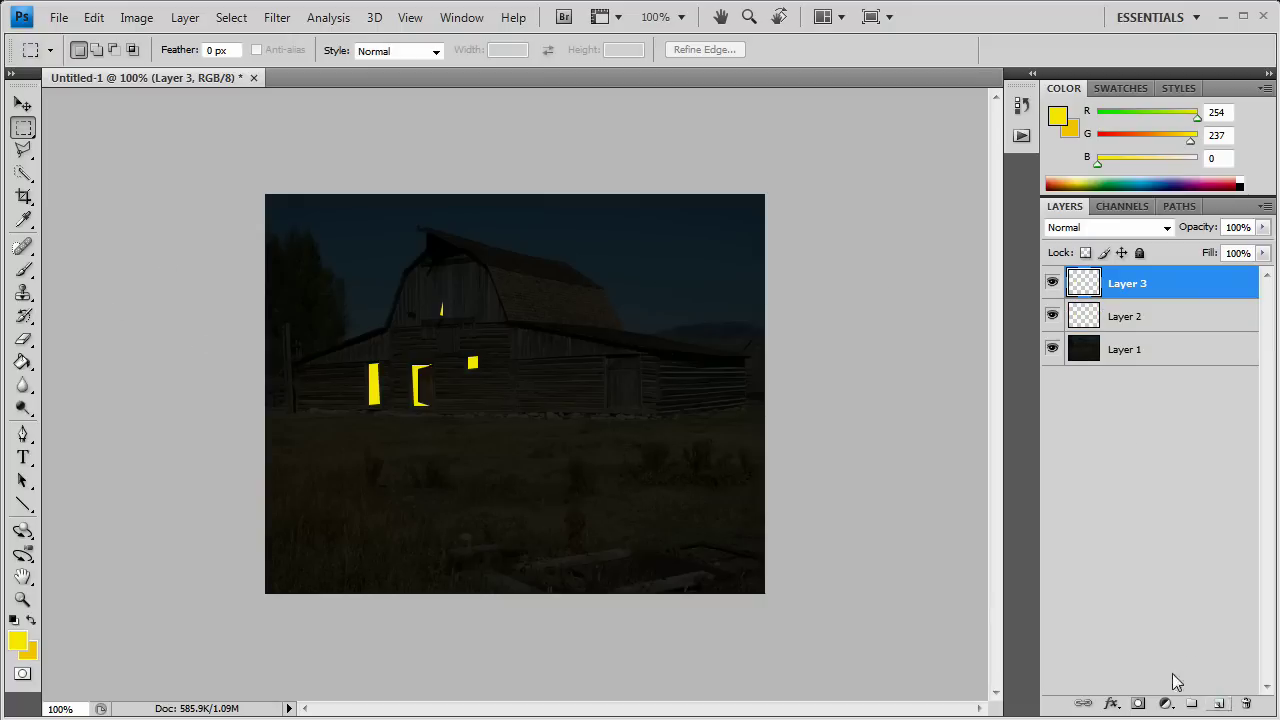
Draw a wedge-shaped beam selection fanning left from the upper window on Layer 3
click(24, 149)
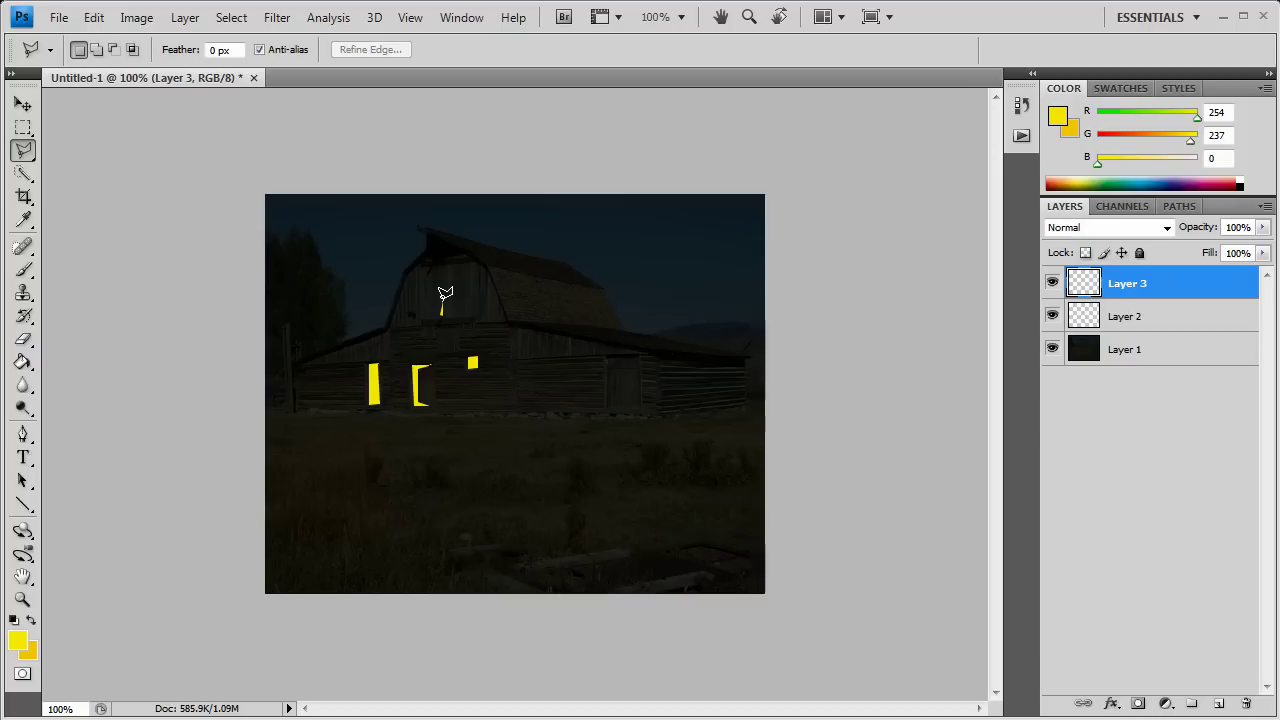
click(441, 300)
click(330, 267)
click(330, 363)
key(shift)
click(441, 311)
click(443, 298)
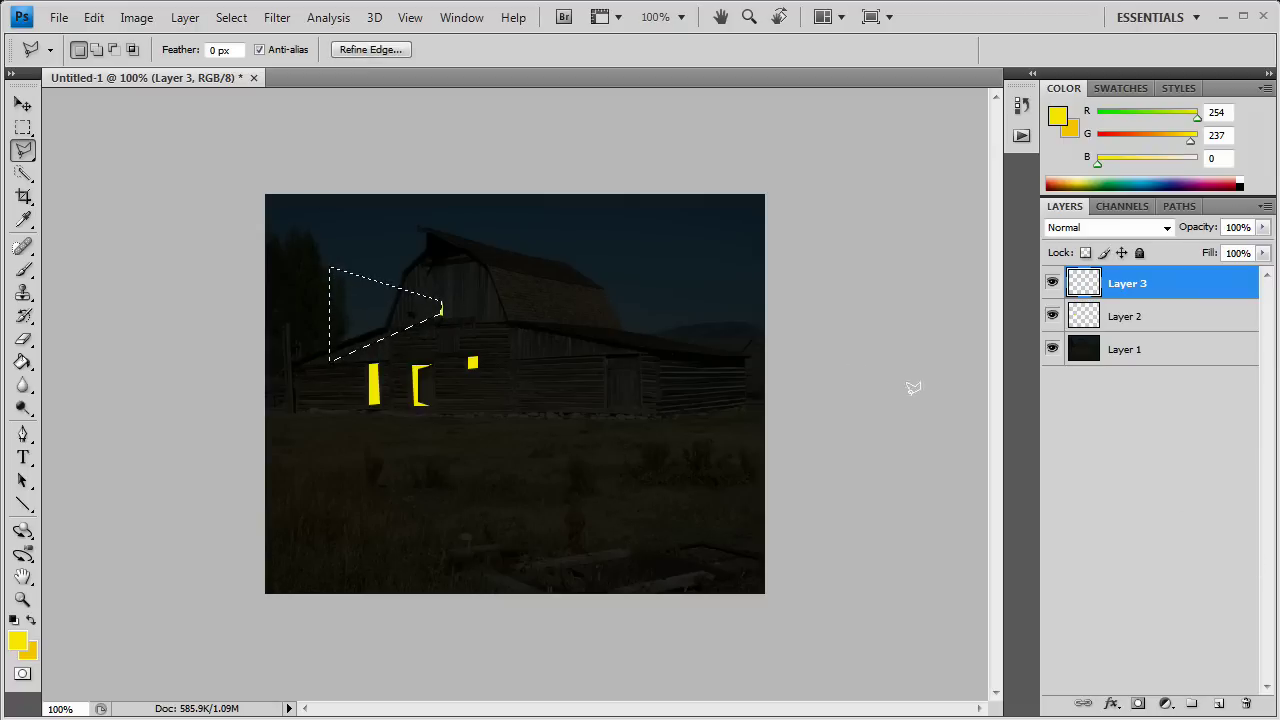
click(31, 340)
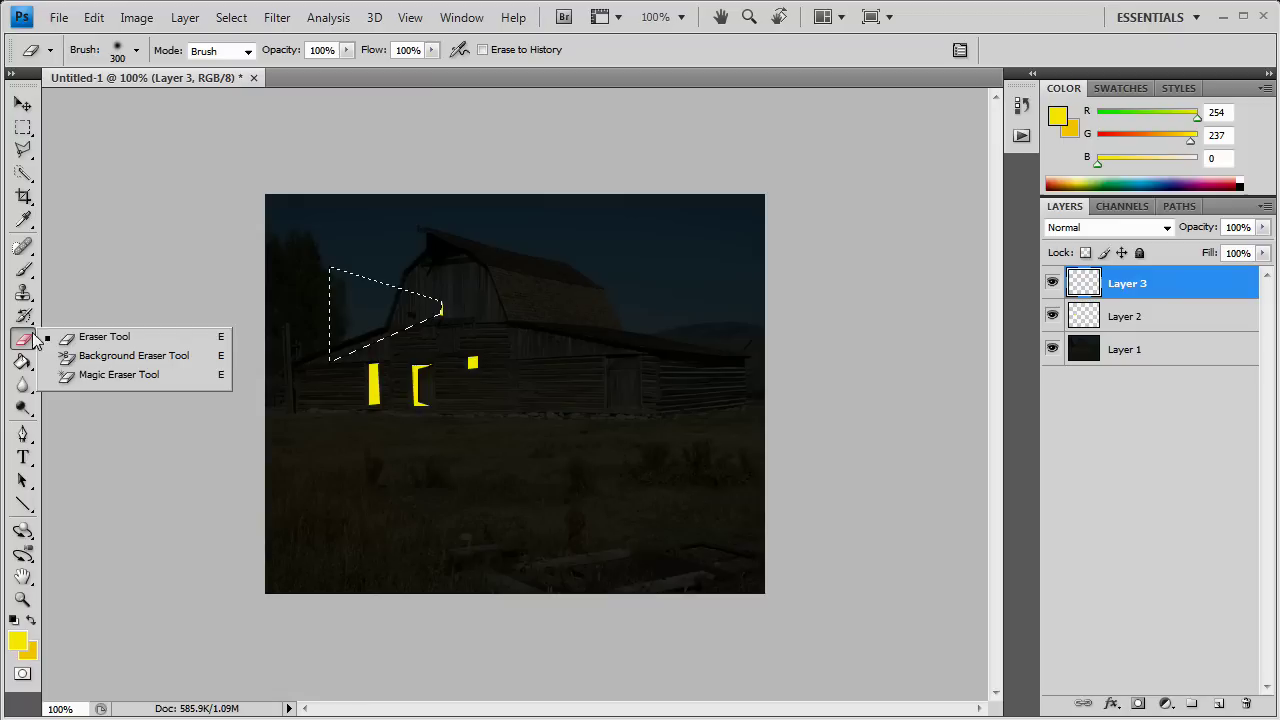
click(125, 347)
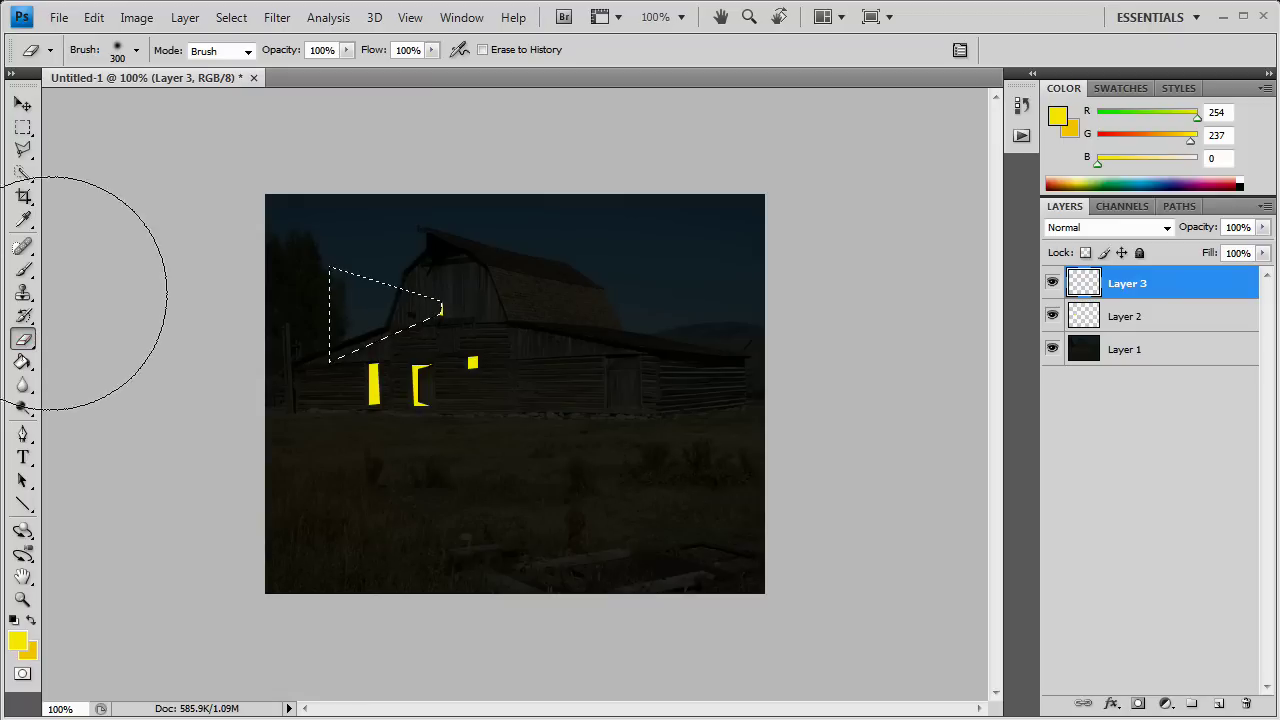
click(24, 362)
Set the Gradient Tool to a yellow Foreground to Transparent gradient
click(85, 358)
click(90, 52)
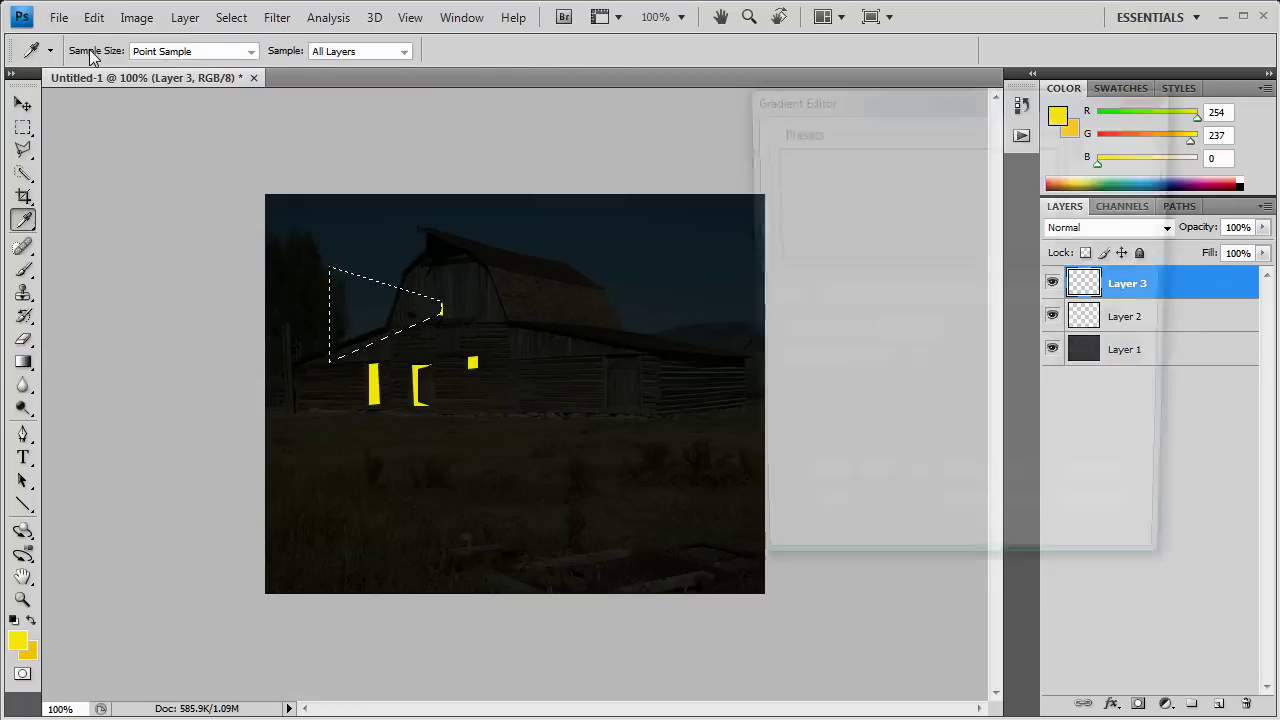
click(818, 164)
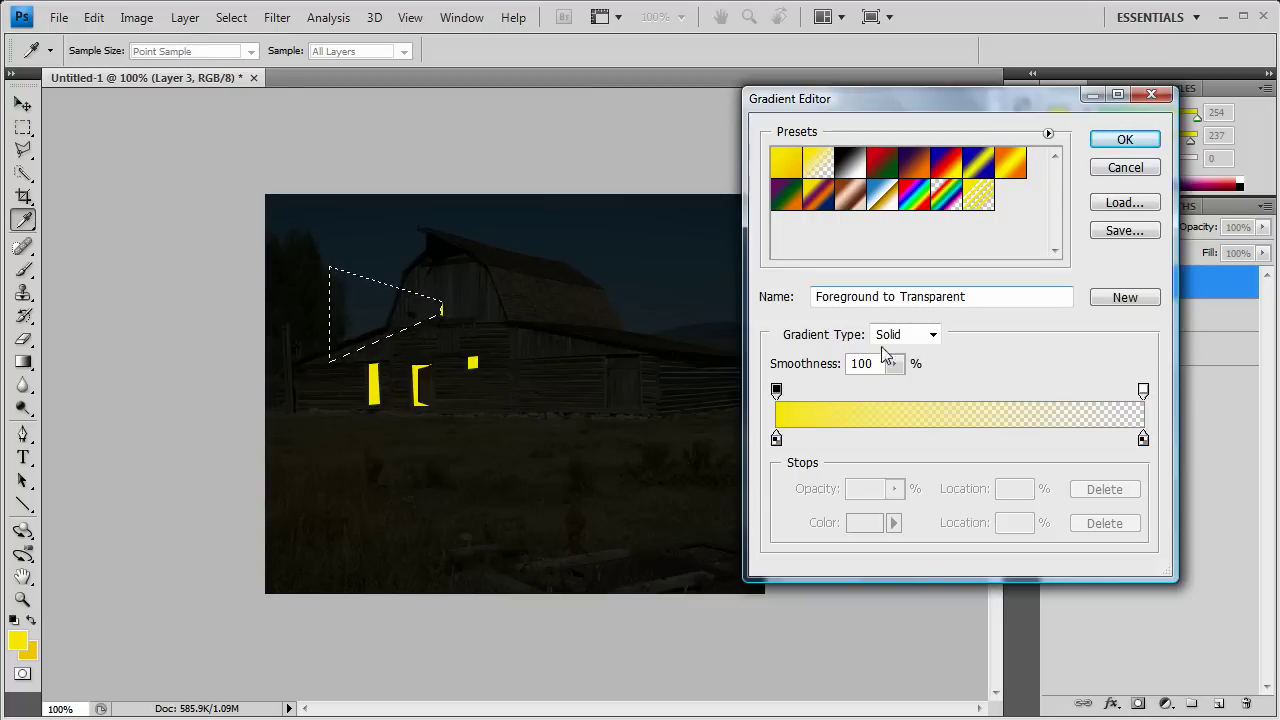
click(1125, 139)
click(105, 51)
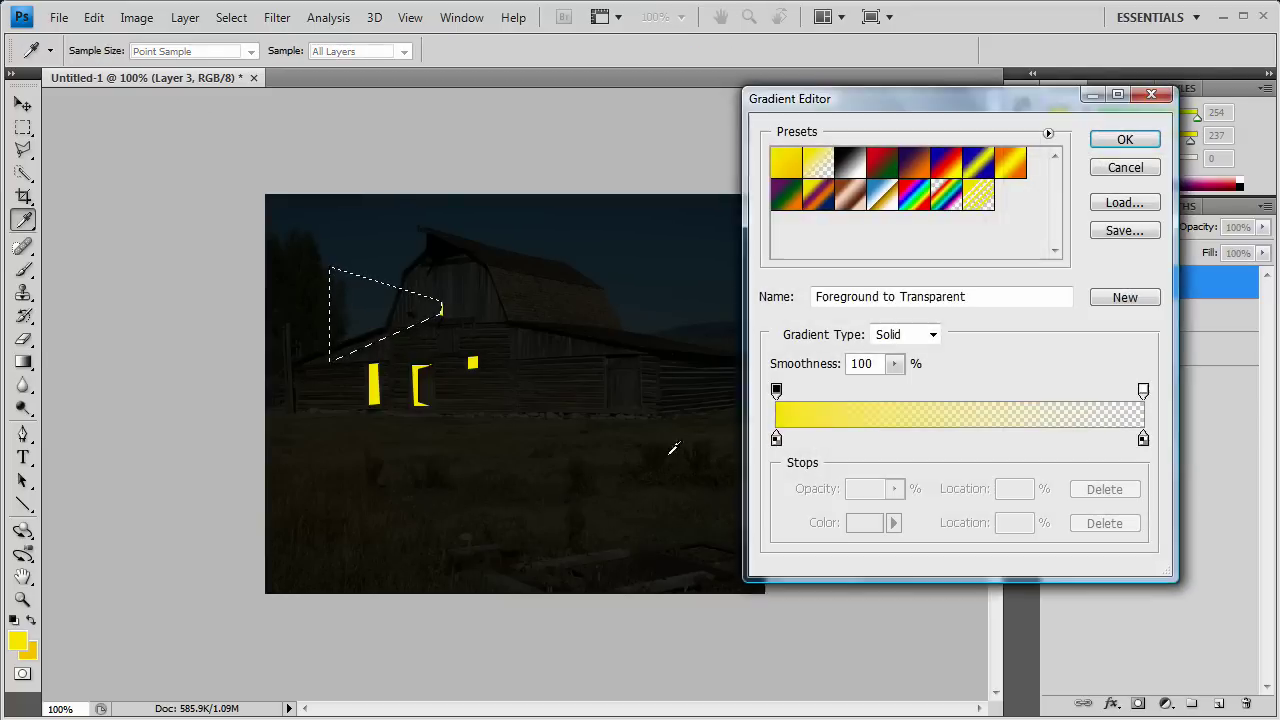
click(776, 438)
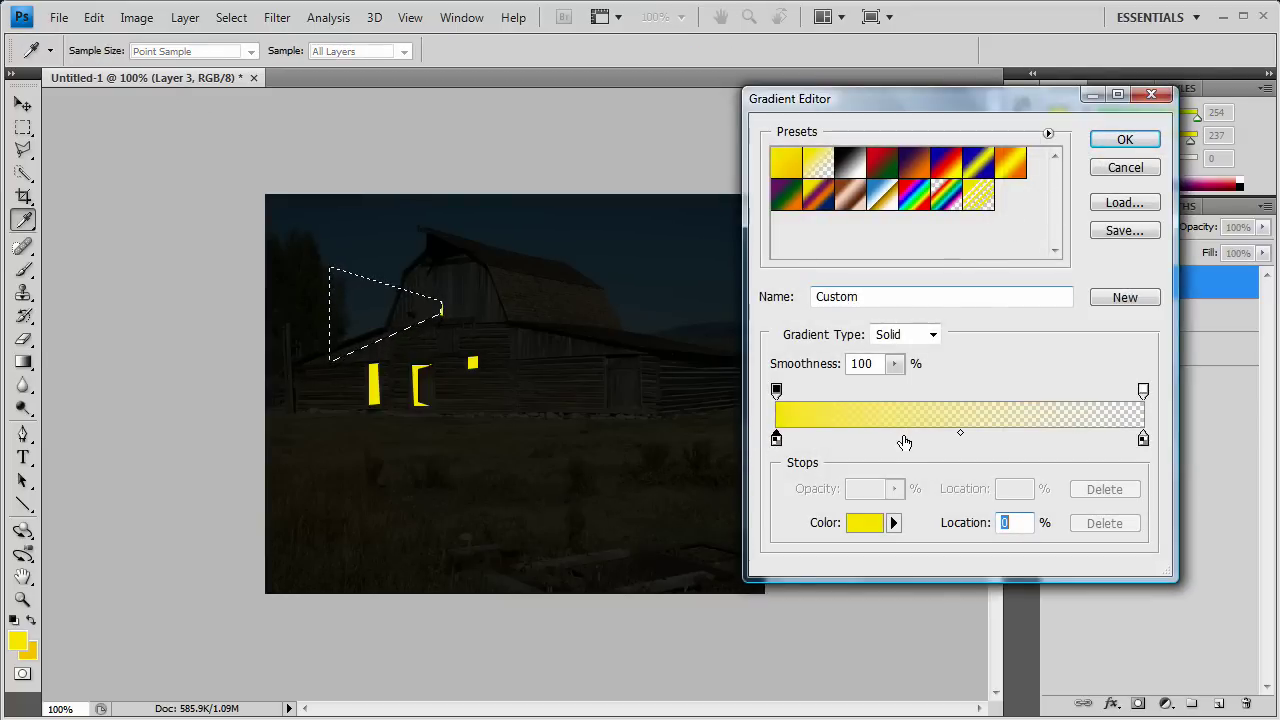
click(1115, 142)
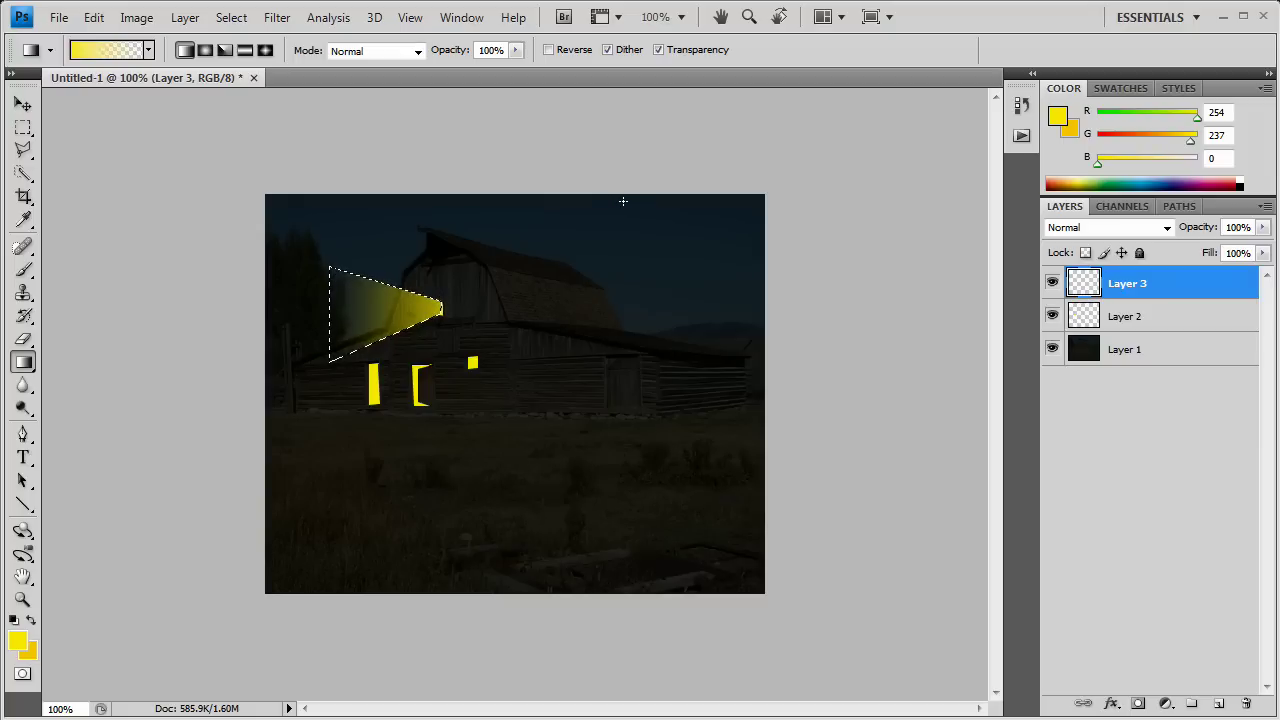
Deselect the first beam and outline a second wedge fanning down-left from the left window
click(23, 127)
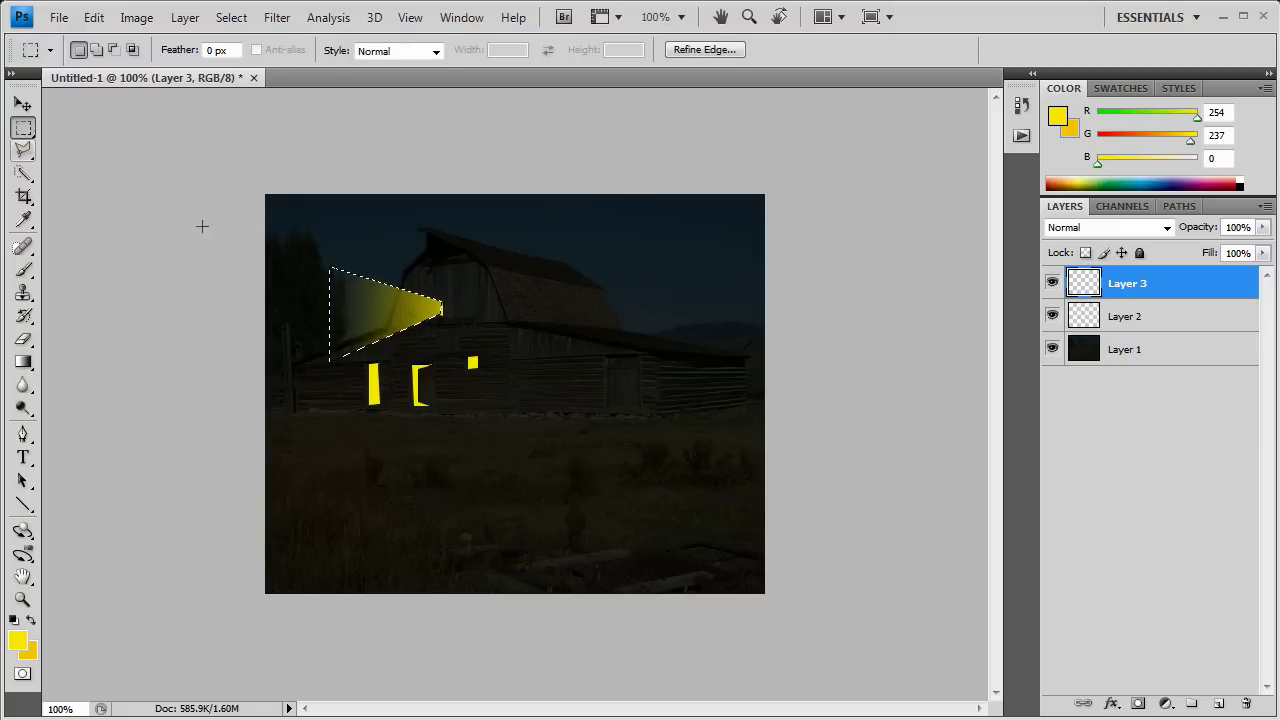
click(557, 343)
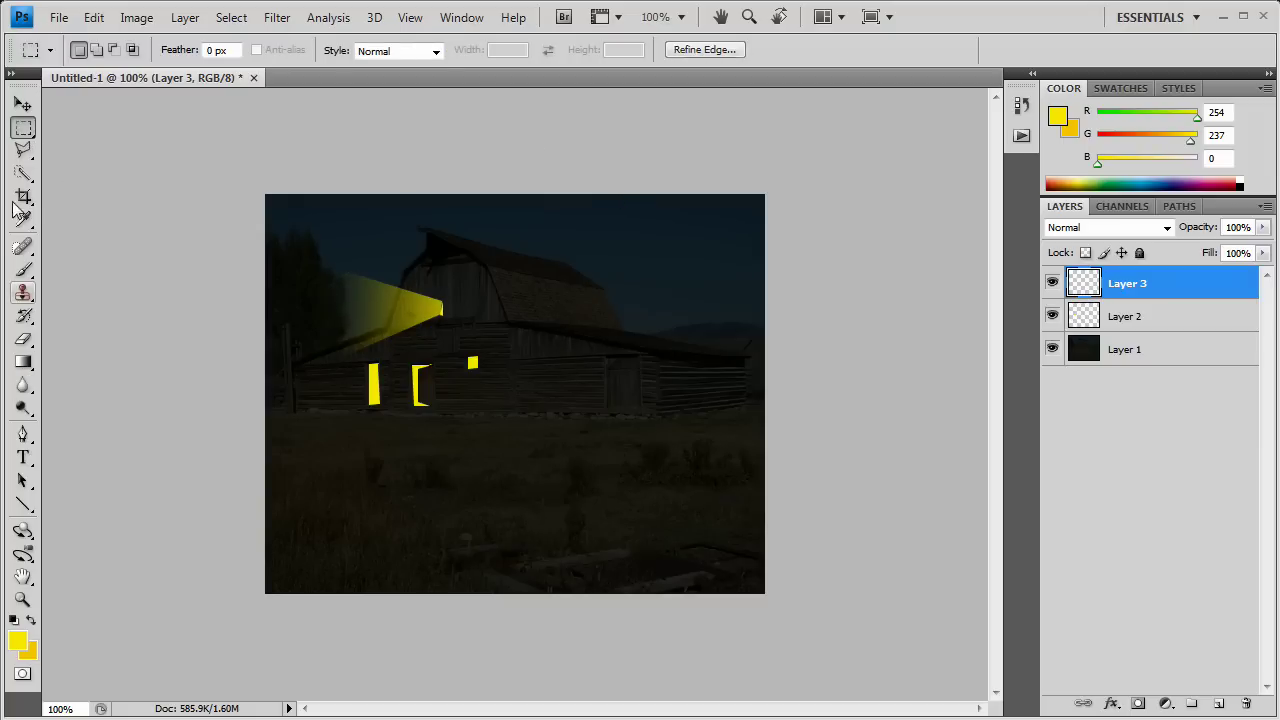
click(23, 149)
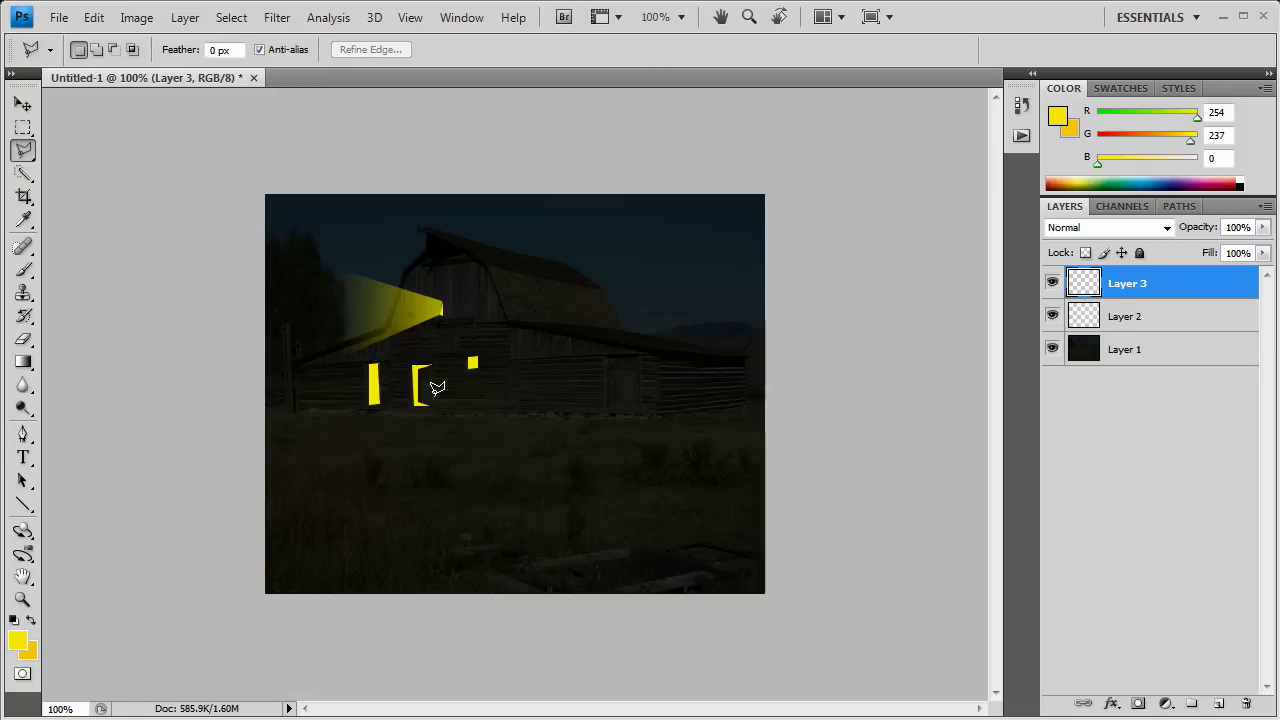
click(377, 361)
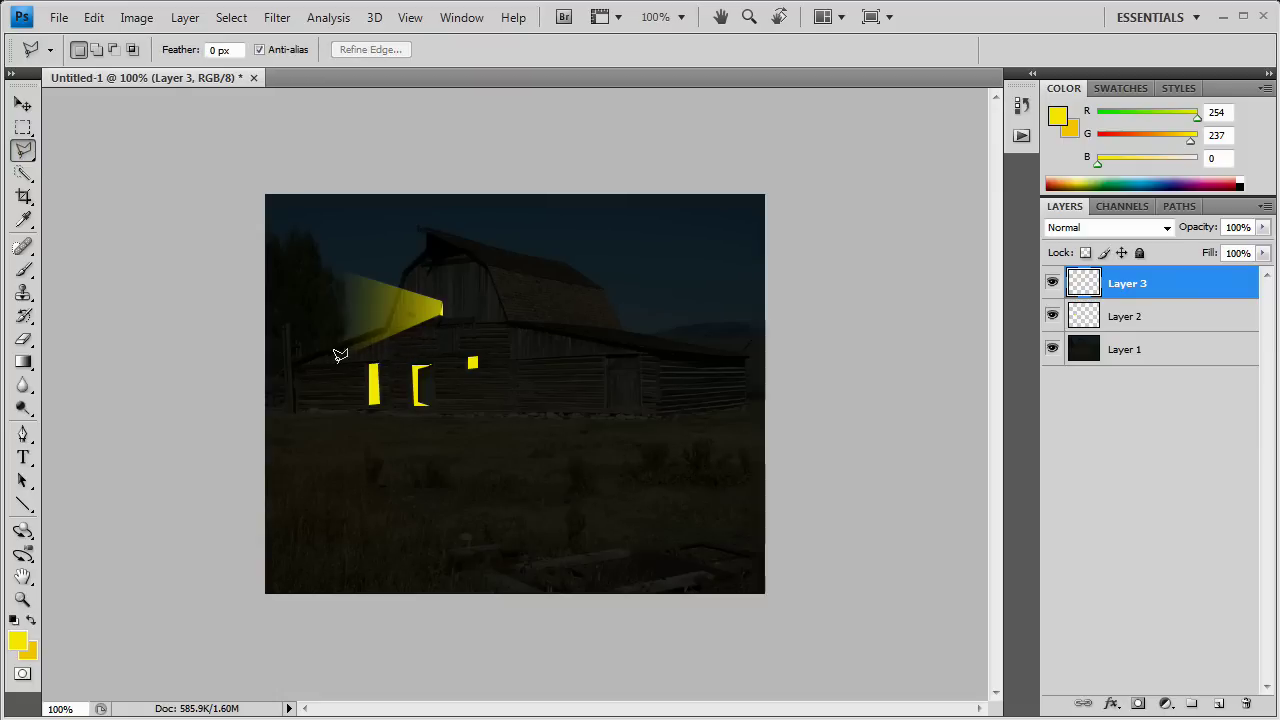
click(283, 356)
click(293, 480)
click(380, 398)
click(380, 356)
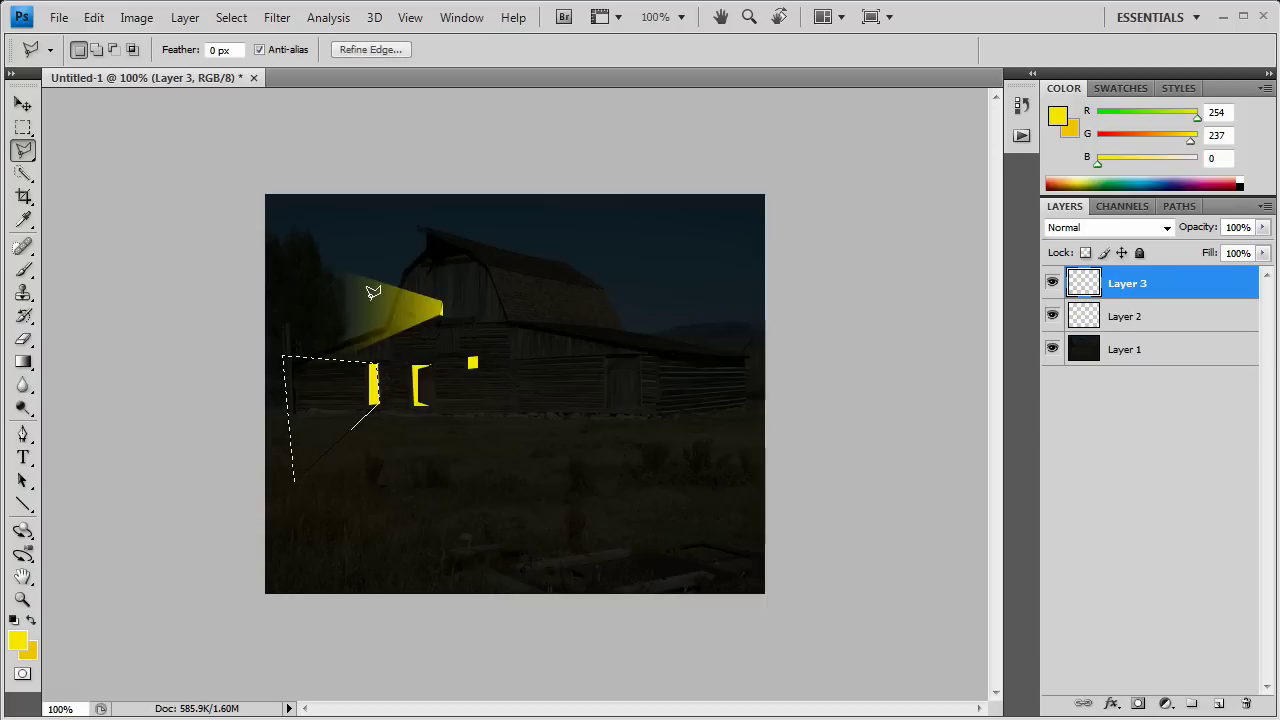
Fill the second beam with a fading yellow gradient, redoing the drag once
click(24, 362)
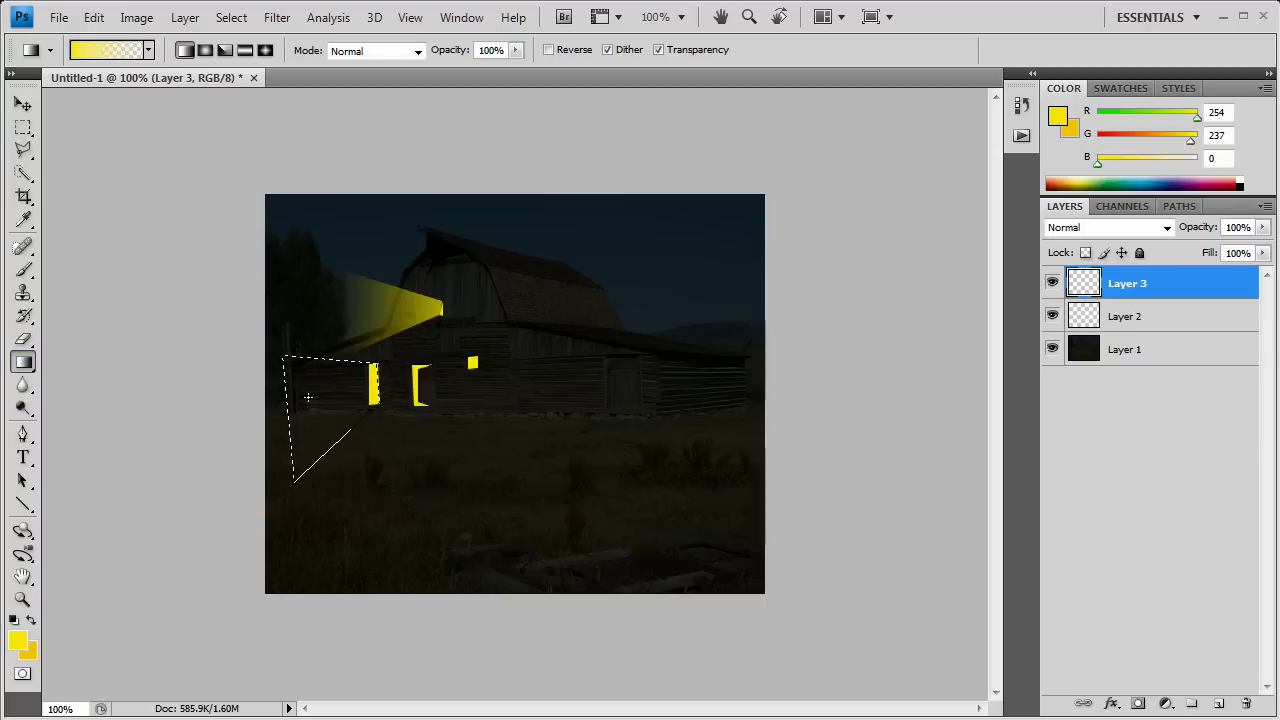
drag(310, 399, 389, 377)
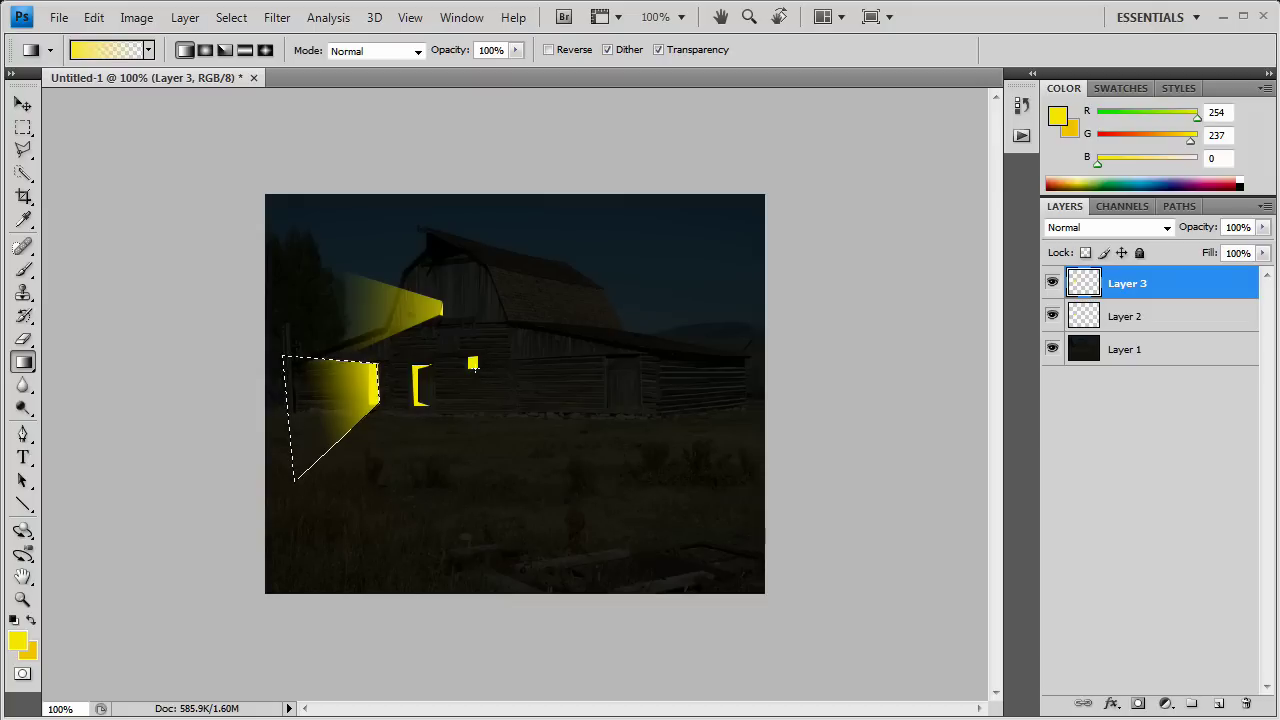
key(ctrl+z)
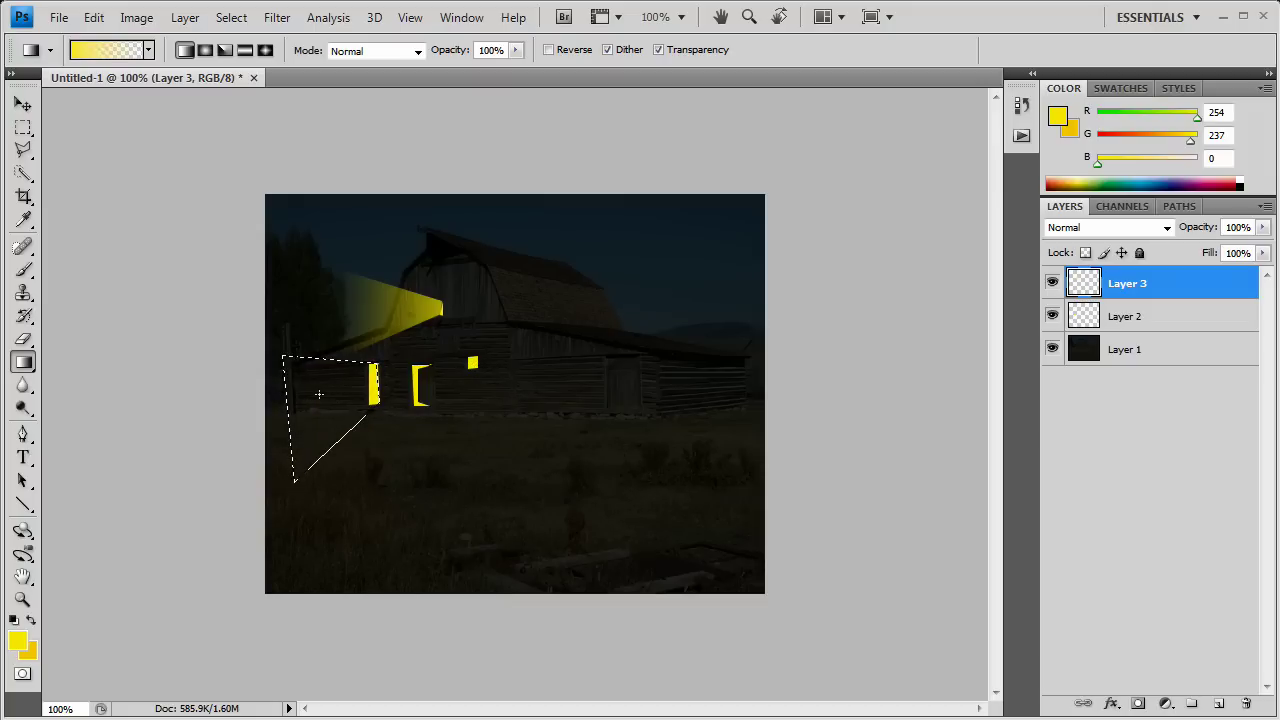
drag(318, 394, 472, 363)
drag(316, 399, 310, 401)
click(22, 151)
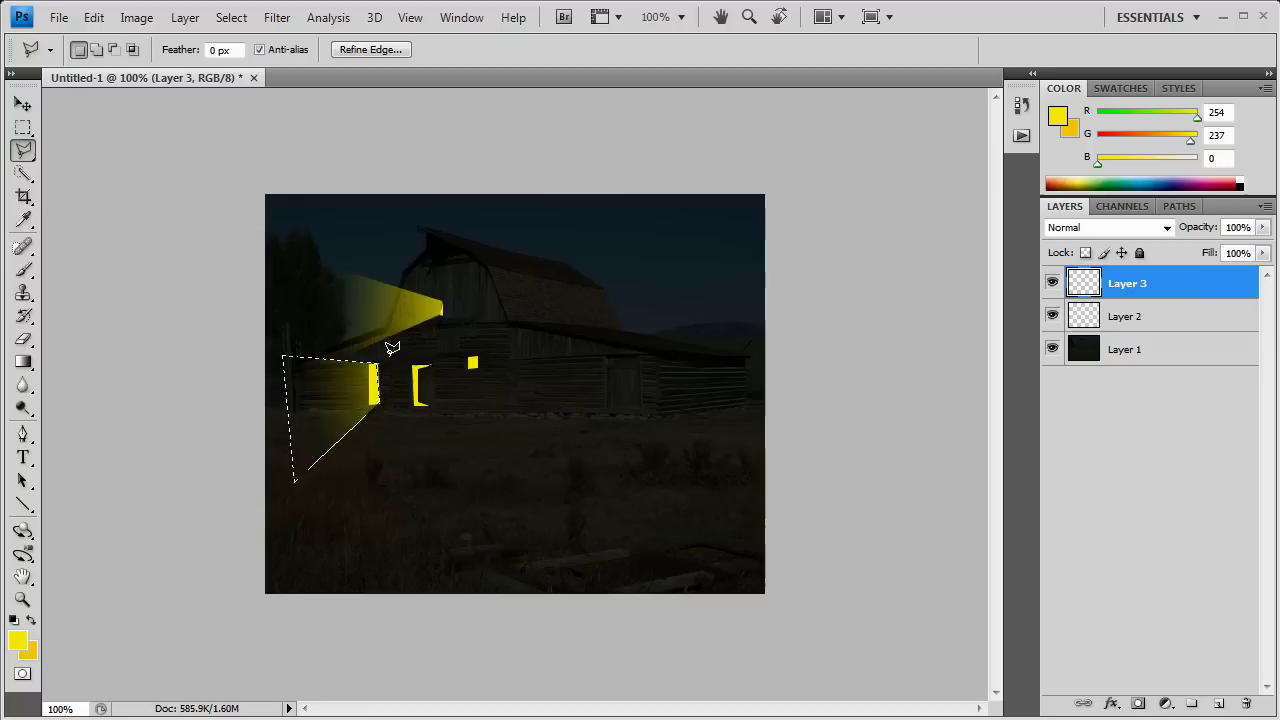
Deselect and outline a third beam wedge falling down-left below the door
click(22, 127)
click(164, 235)
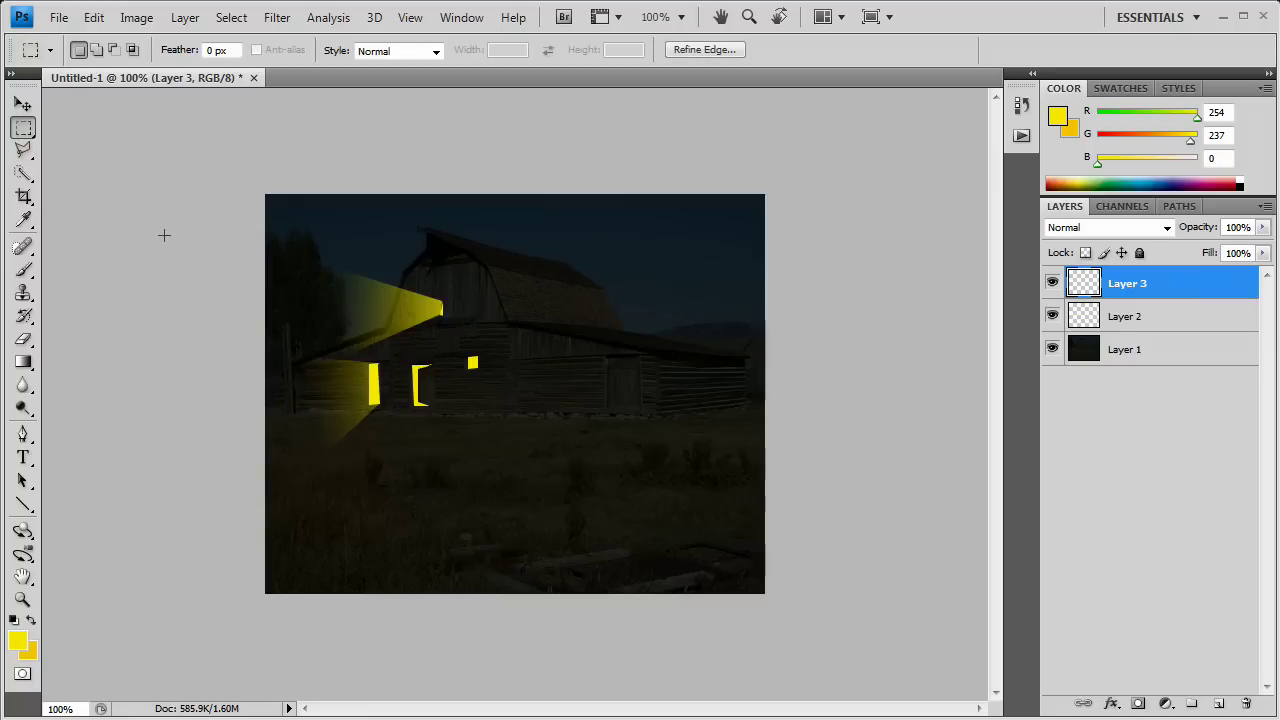
click(24, 150)
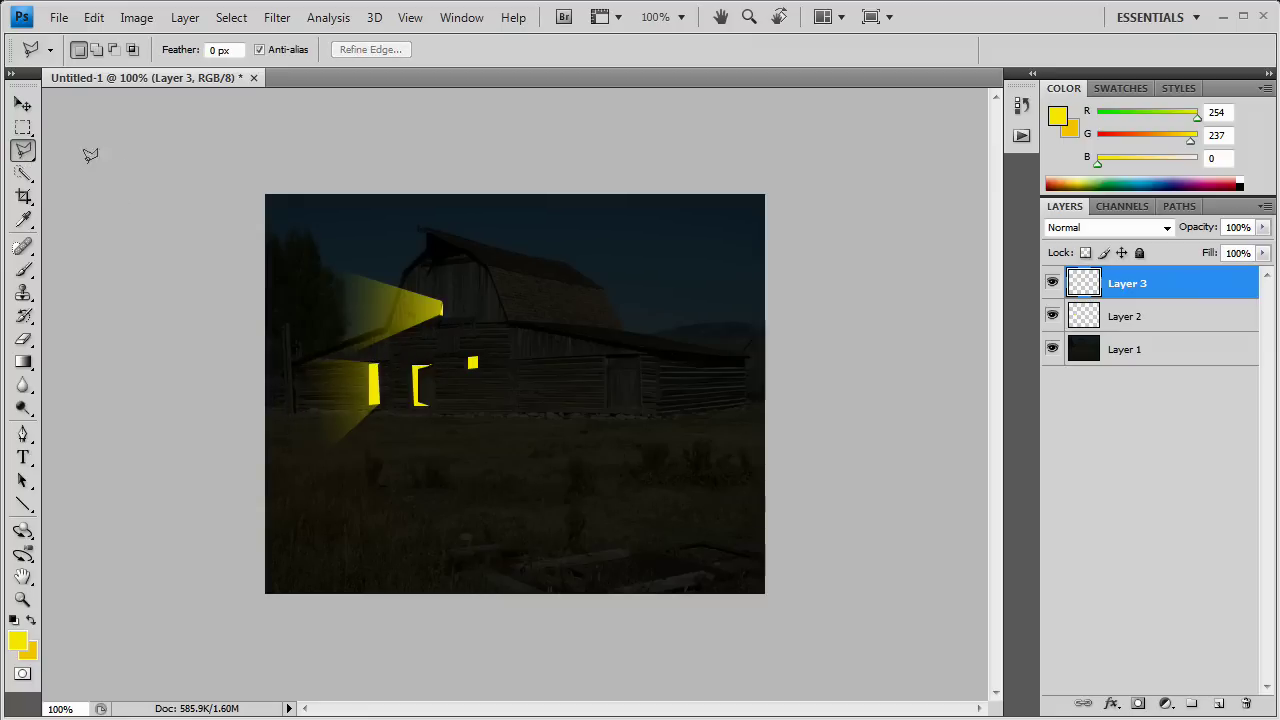
click(414, 366)
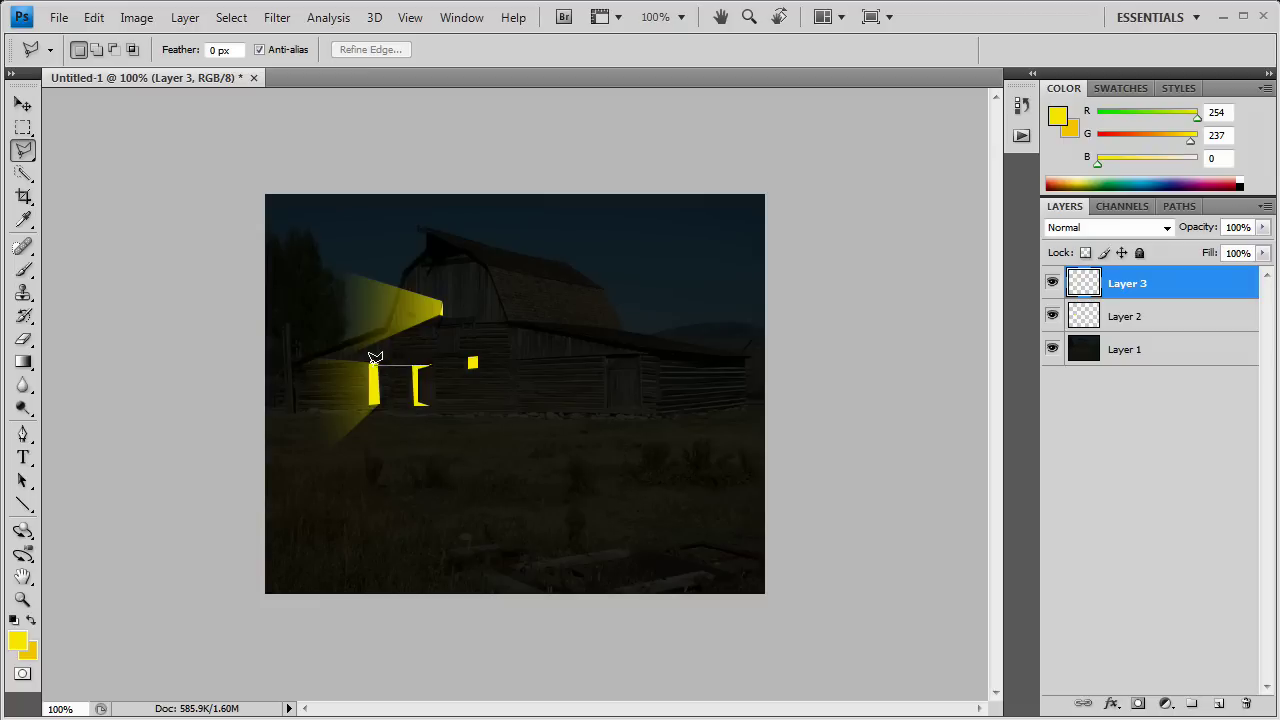
click(323, 377)
click(349, 470)
click(420, 401)
click(415, 360)
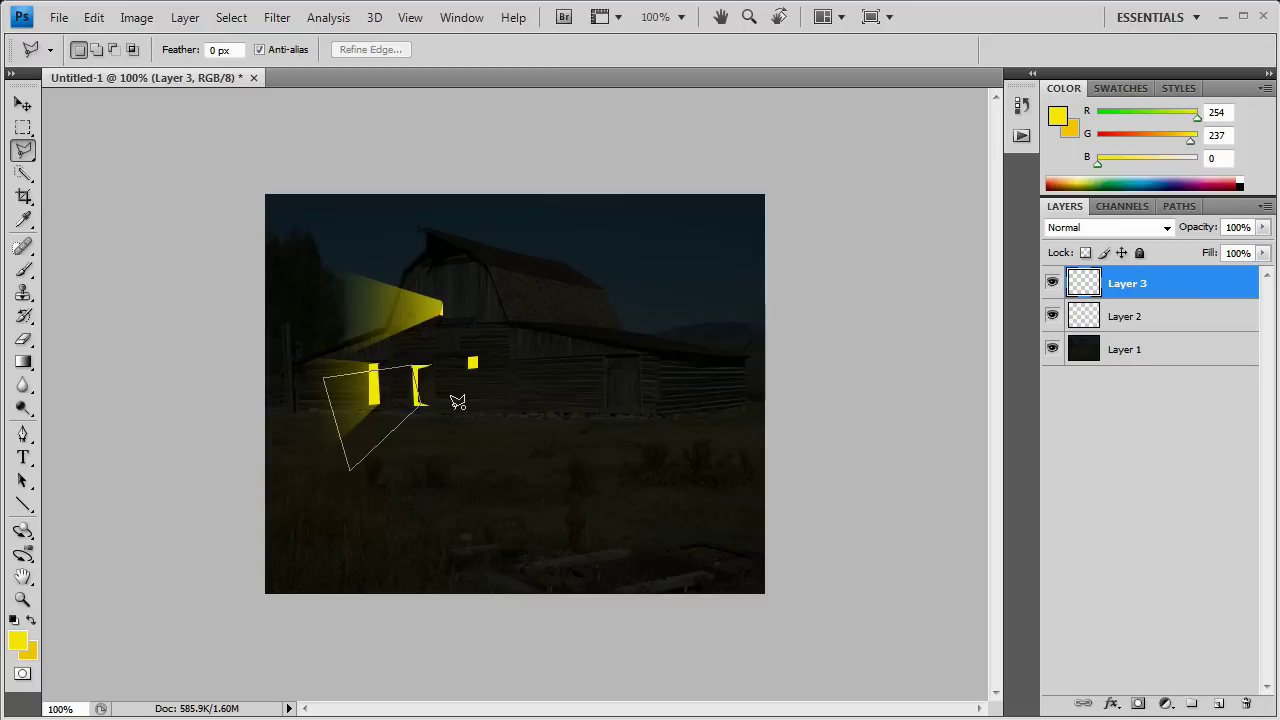
Fill the door beam with a fading yellow gradient and clear the selection
click(25, 363)
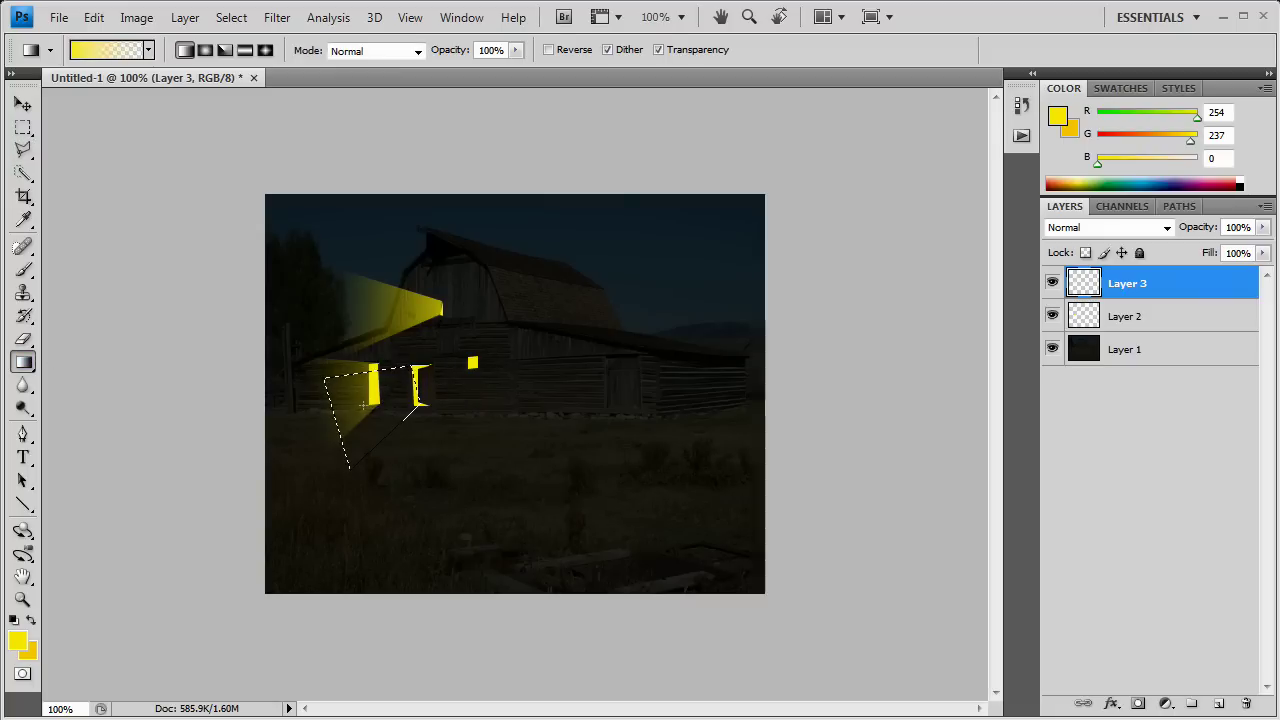
drag(378, 376, 350, 460)
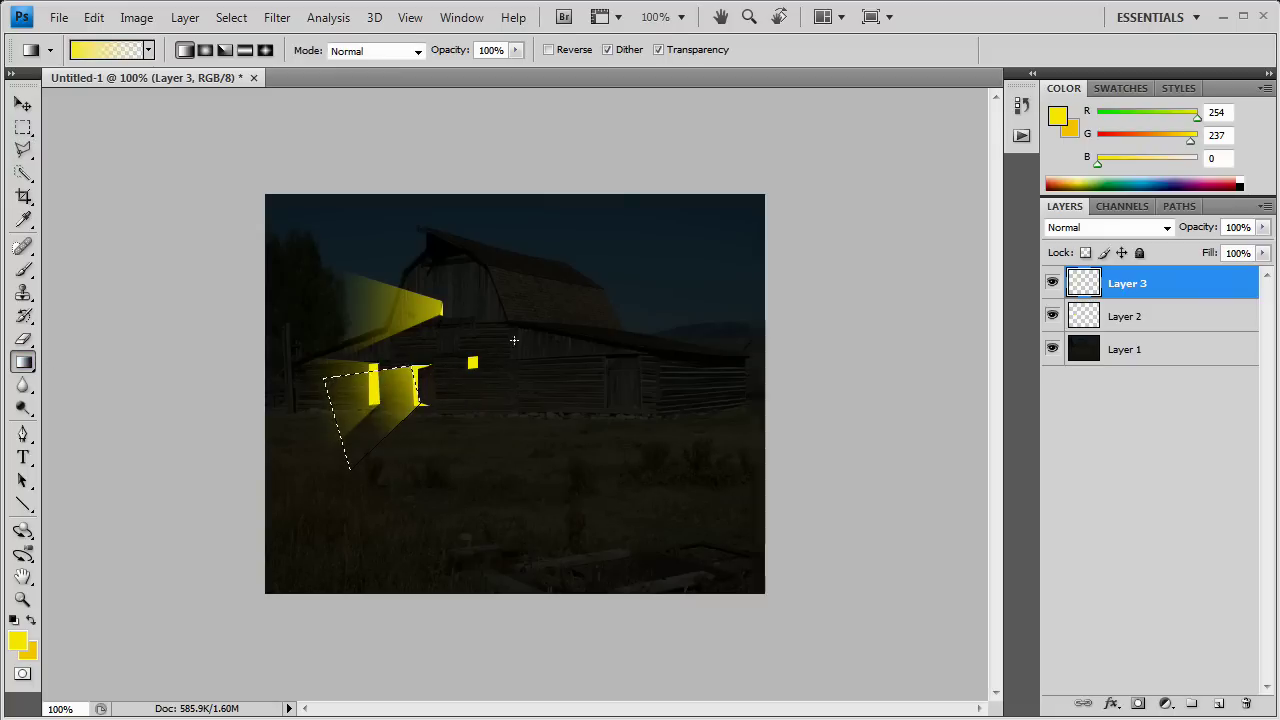
click(24, 128)
click(234, 285)
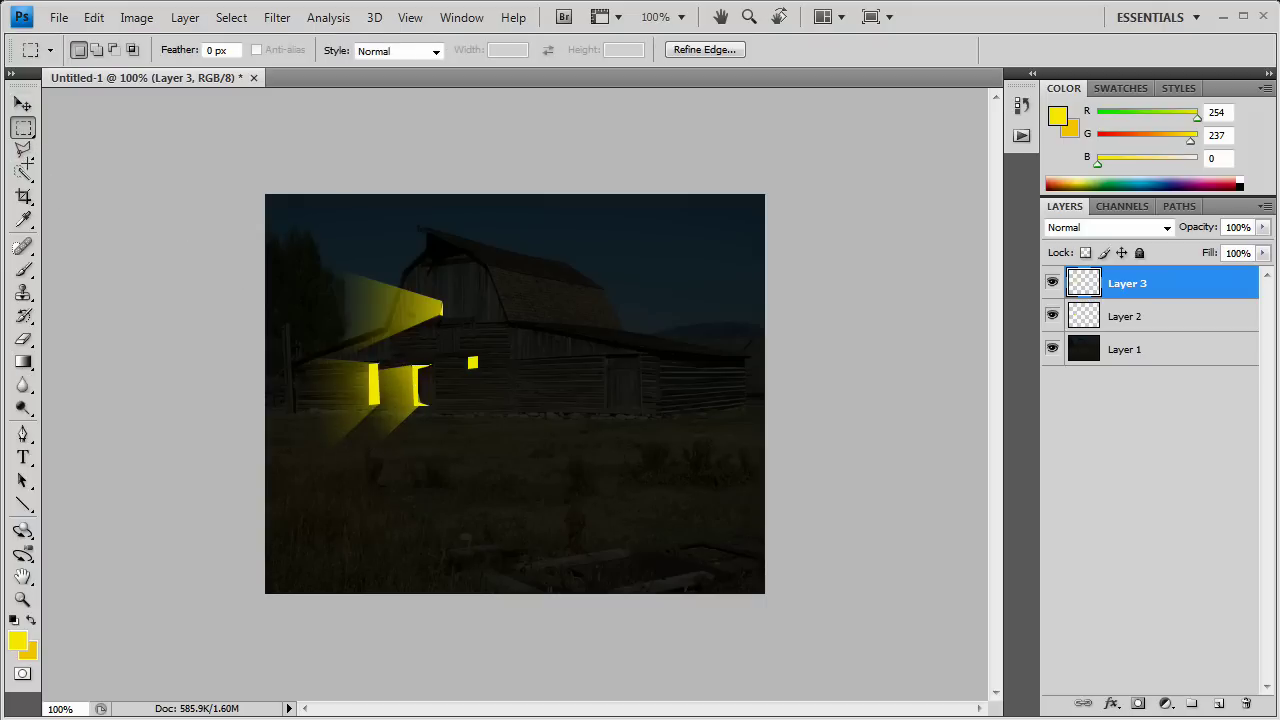
Outline a narrow beam wedge extending left from the small upper window
click(24, 150)
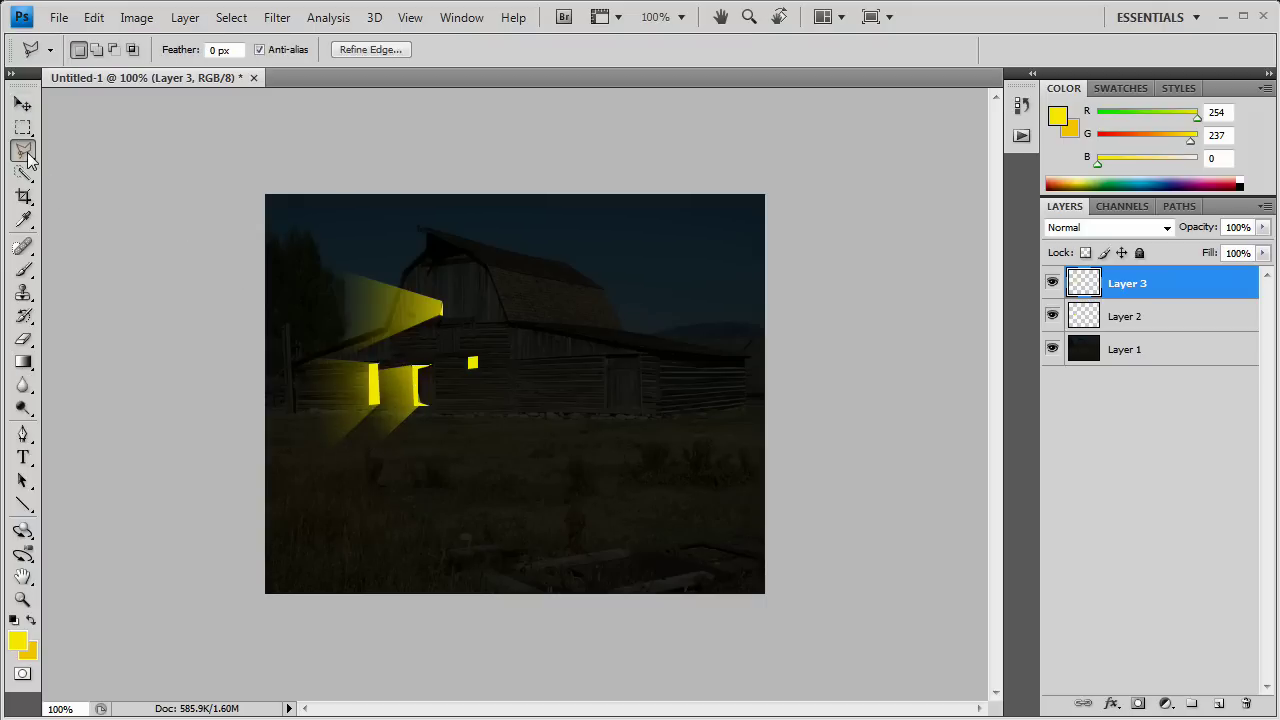
click(470, 355)
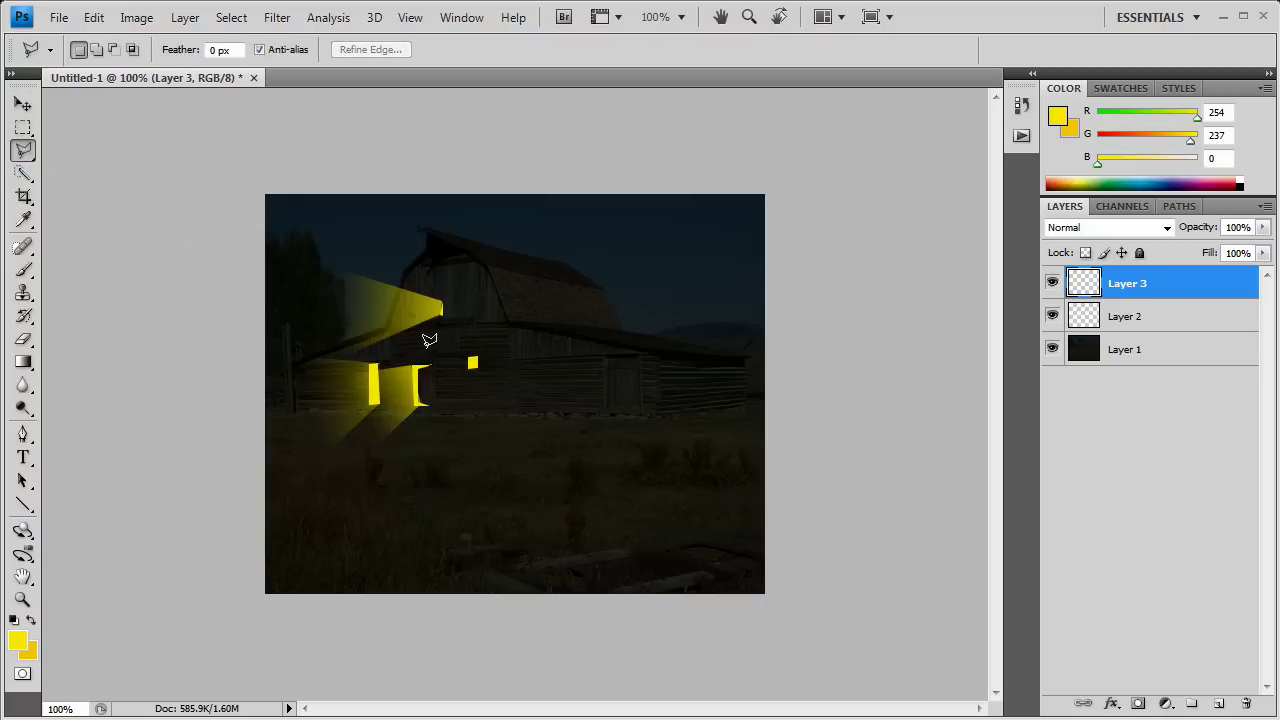
click(396, 348)
click(404, 395)
click(472, 356)
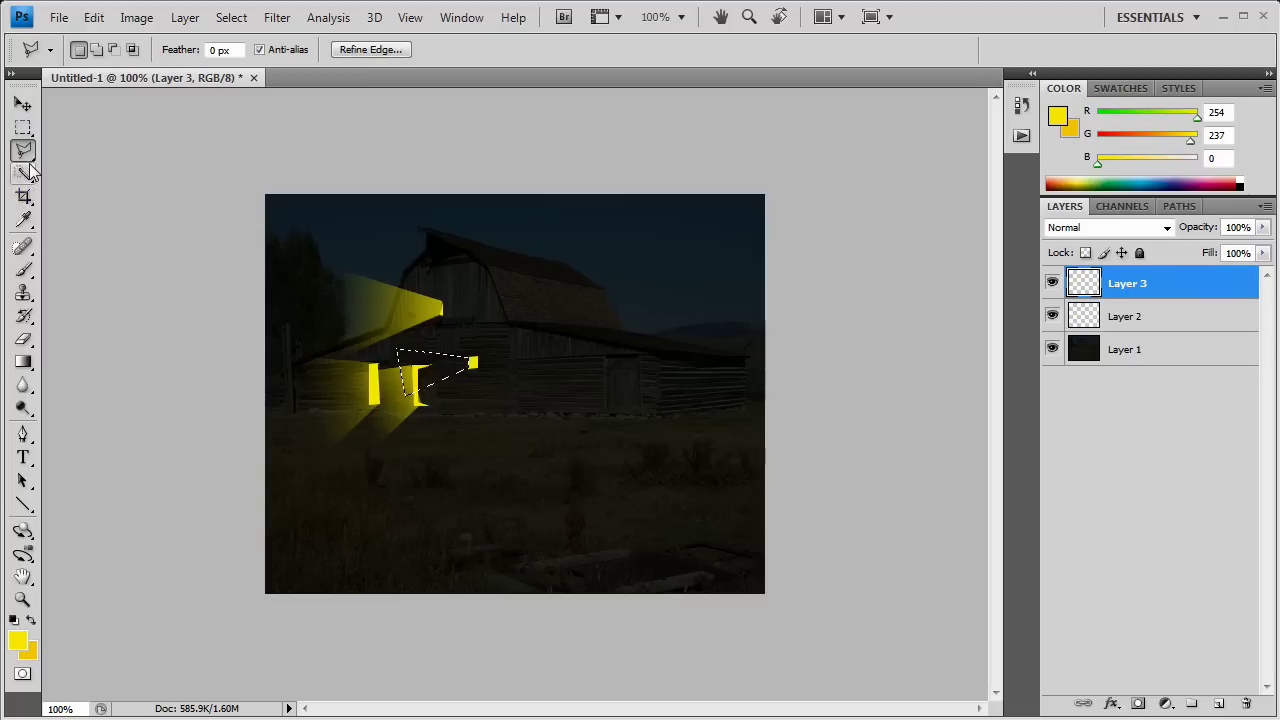
Fill the narrow beam with a yellow gradient fading leftward toward the door
click(23, 362)
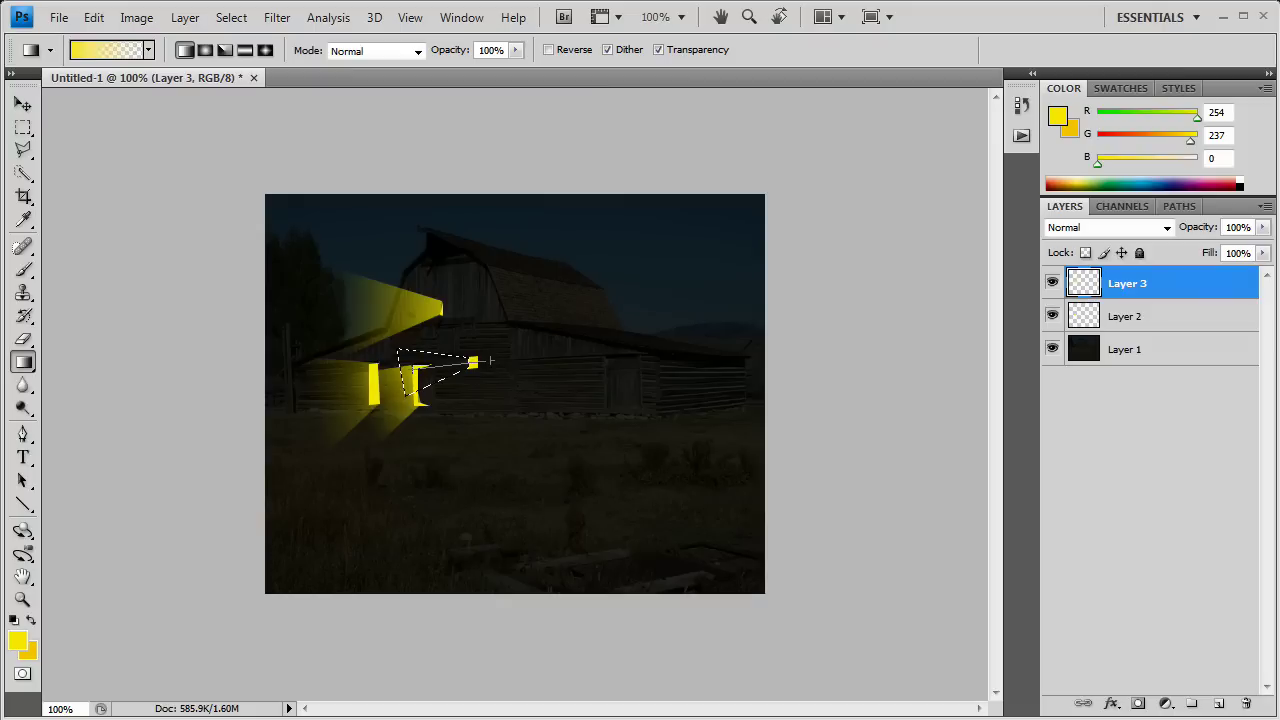
drag(490, 360, 425, 368)
click(23, 127)
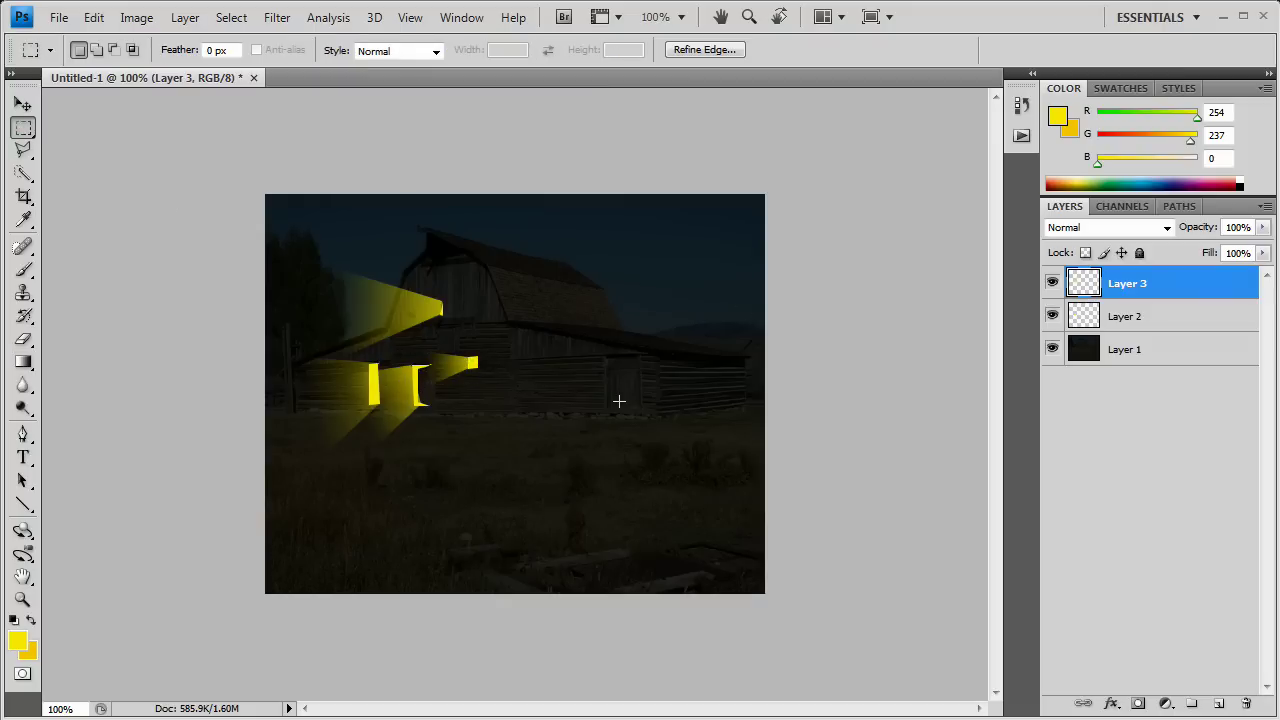
Deselect and soften Layer 3's beams with a Gaussian Blur of about 2.2 pixels
key(ctrl+d)
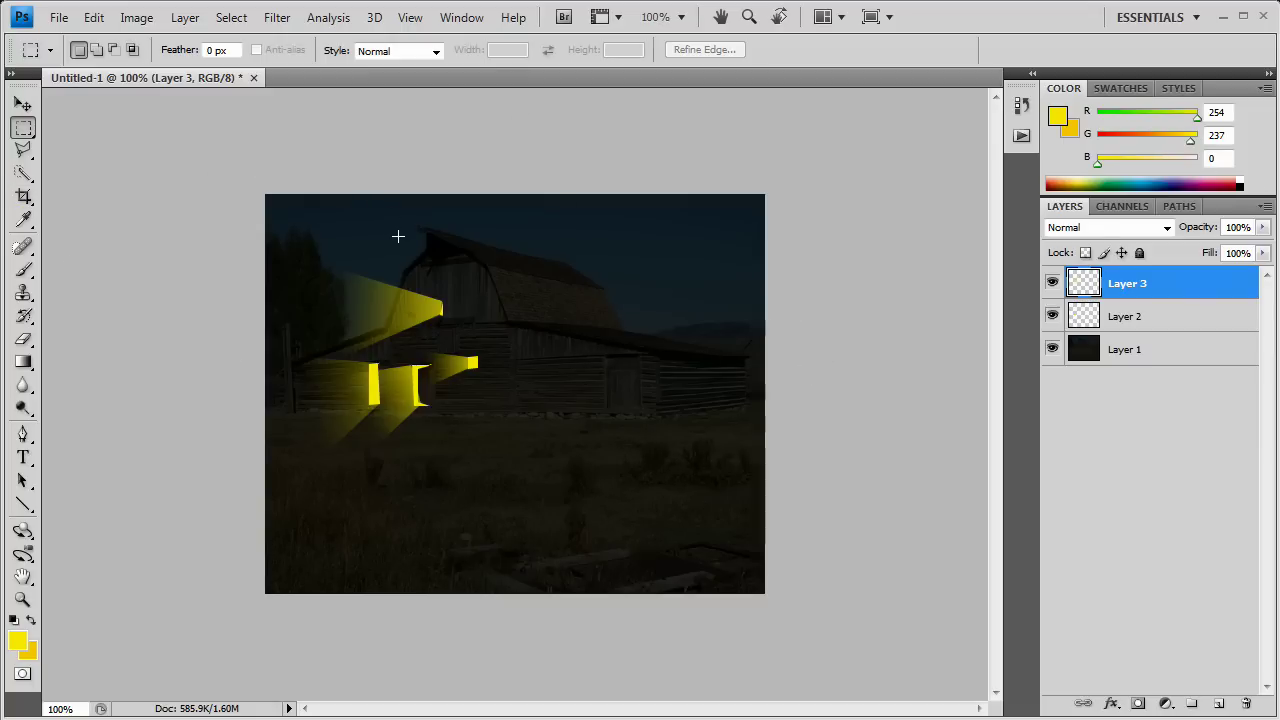
click(279, 17)
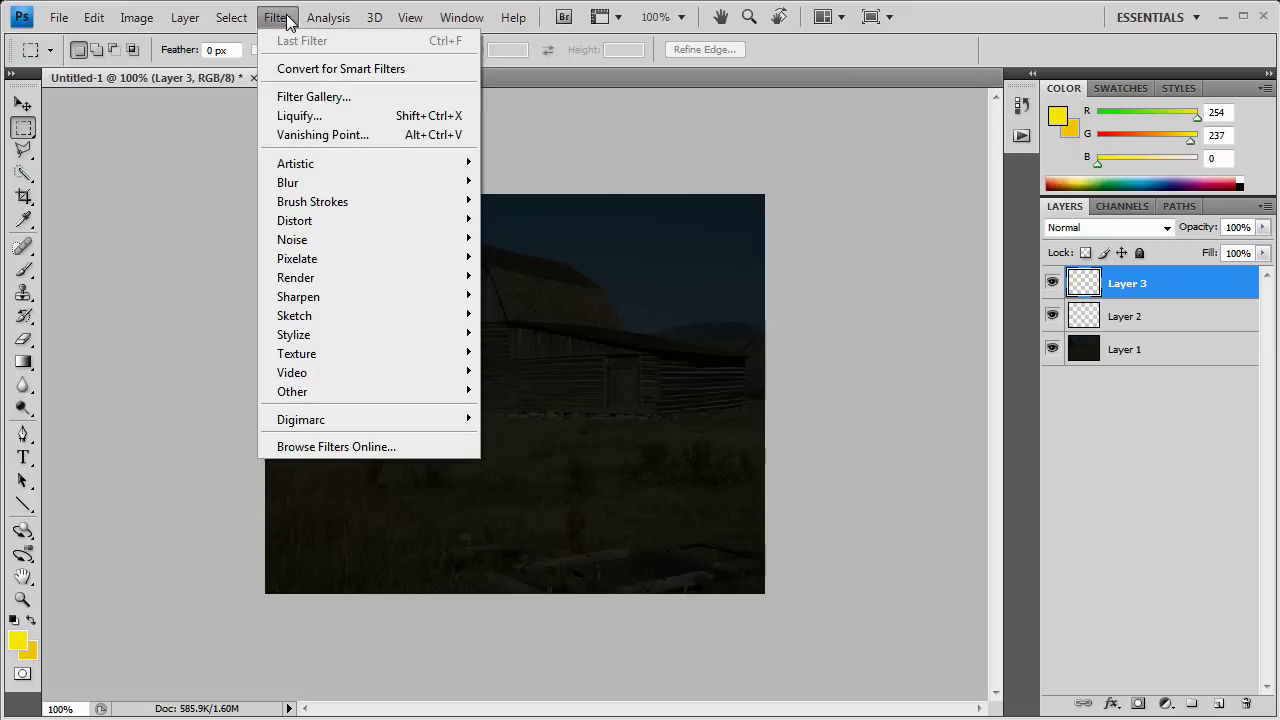
mouse_move(369, 182)
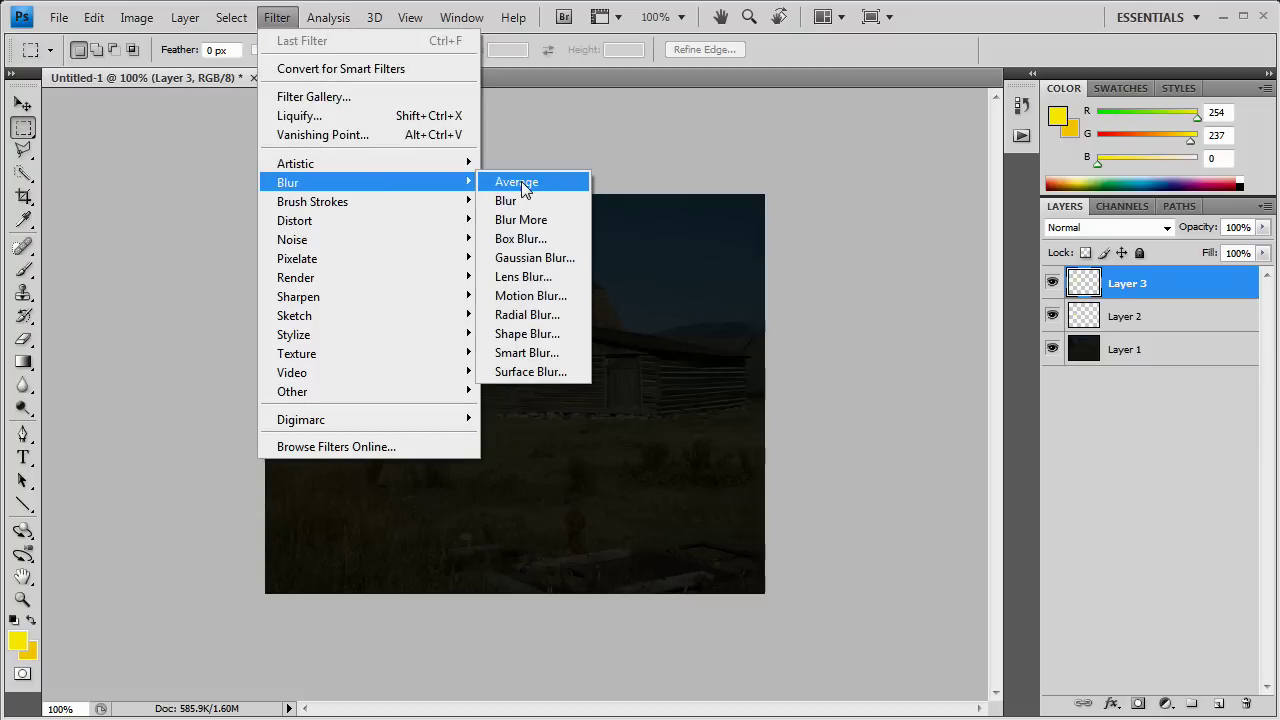
click(559, 260)
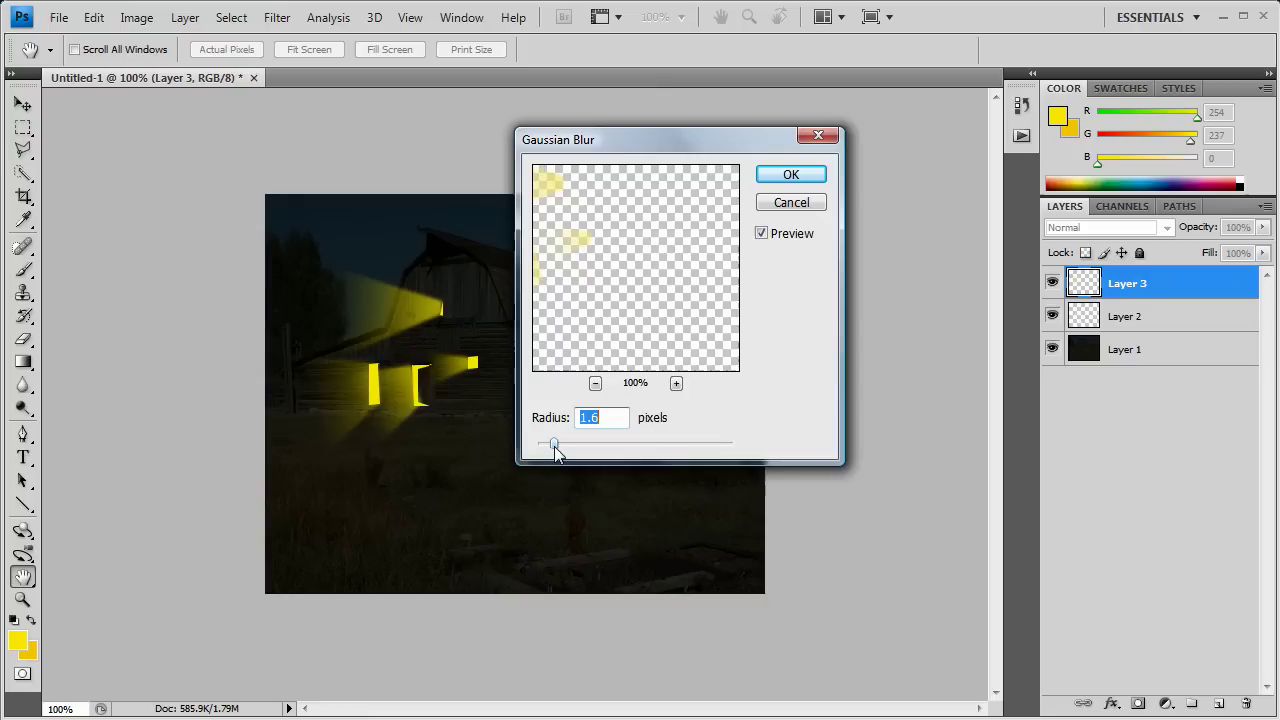
drag(554, 446, 557, 446)
drag(558, 443, 560, 443)
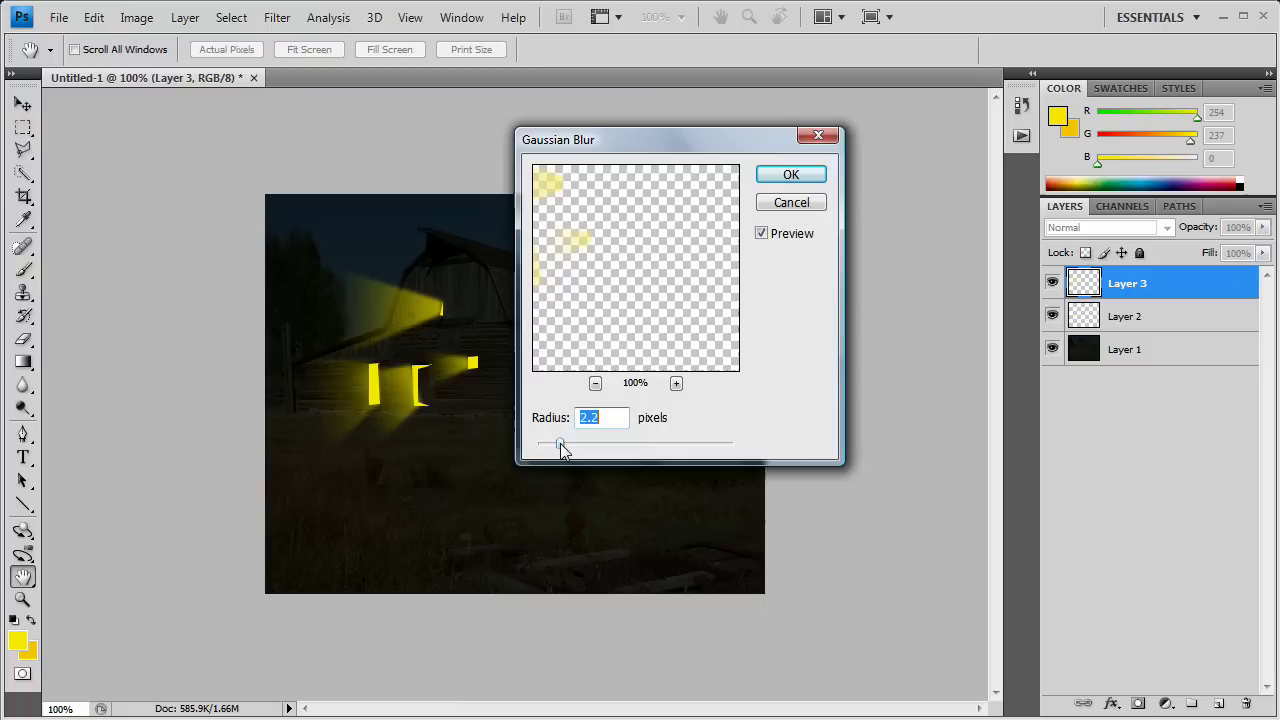
click(800, 174)
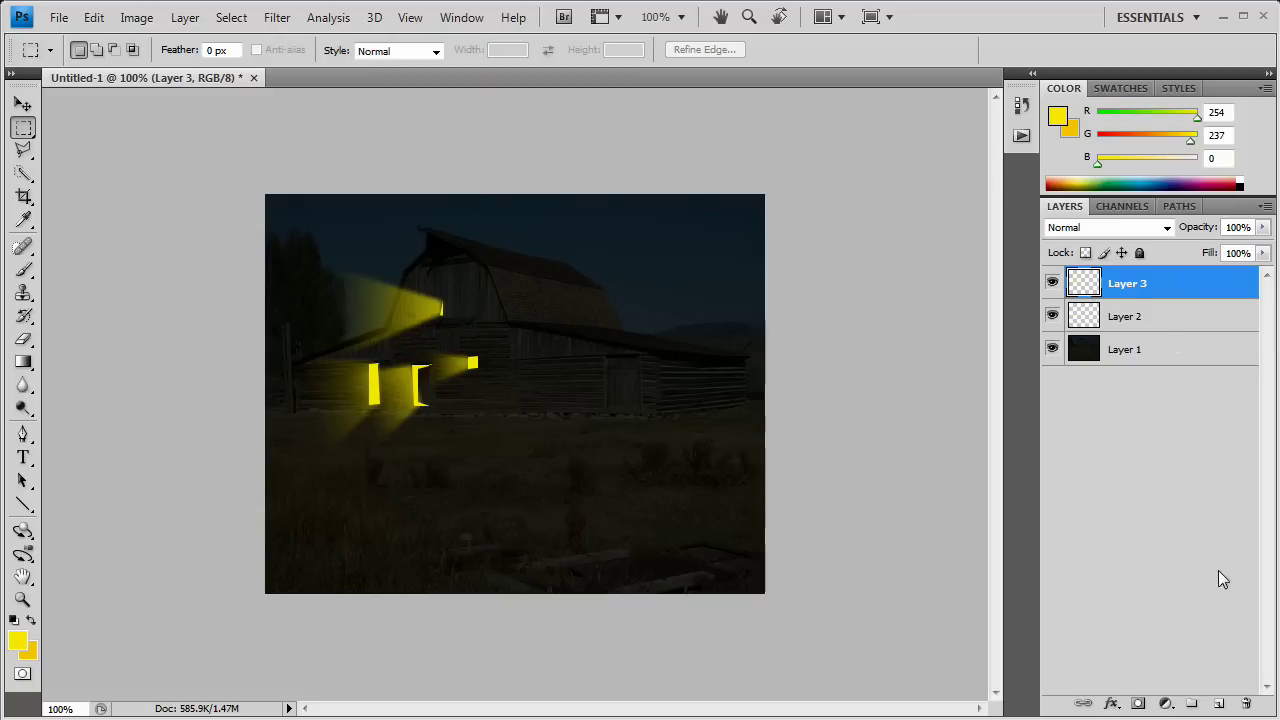
Add a new Layer 4 and choose the Brush tool with a soft 27 px preset
click(1217, 704)
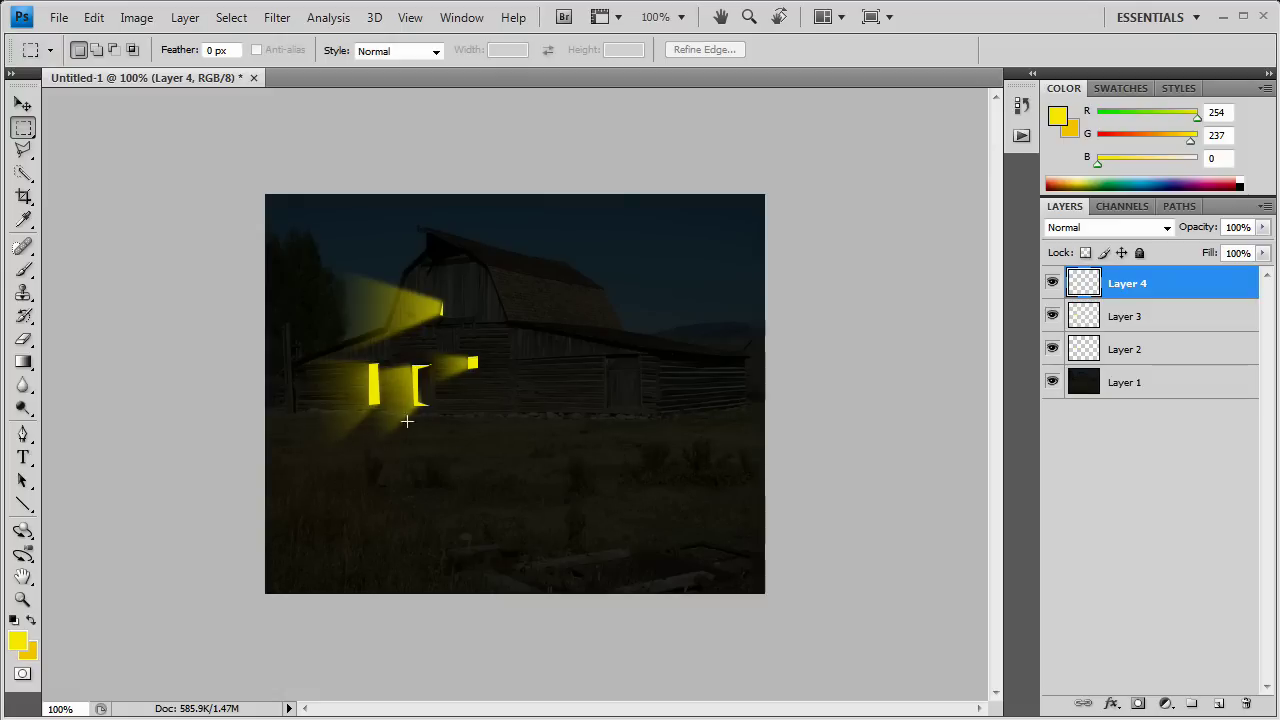
click(25, 270)
click(136, 50)
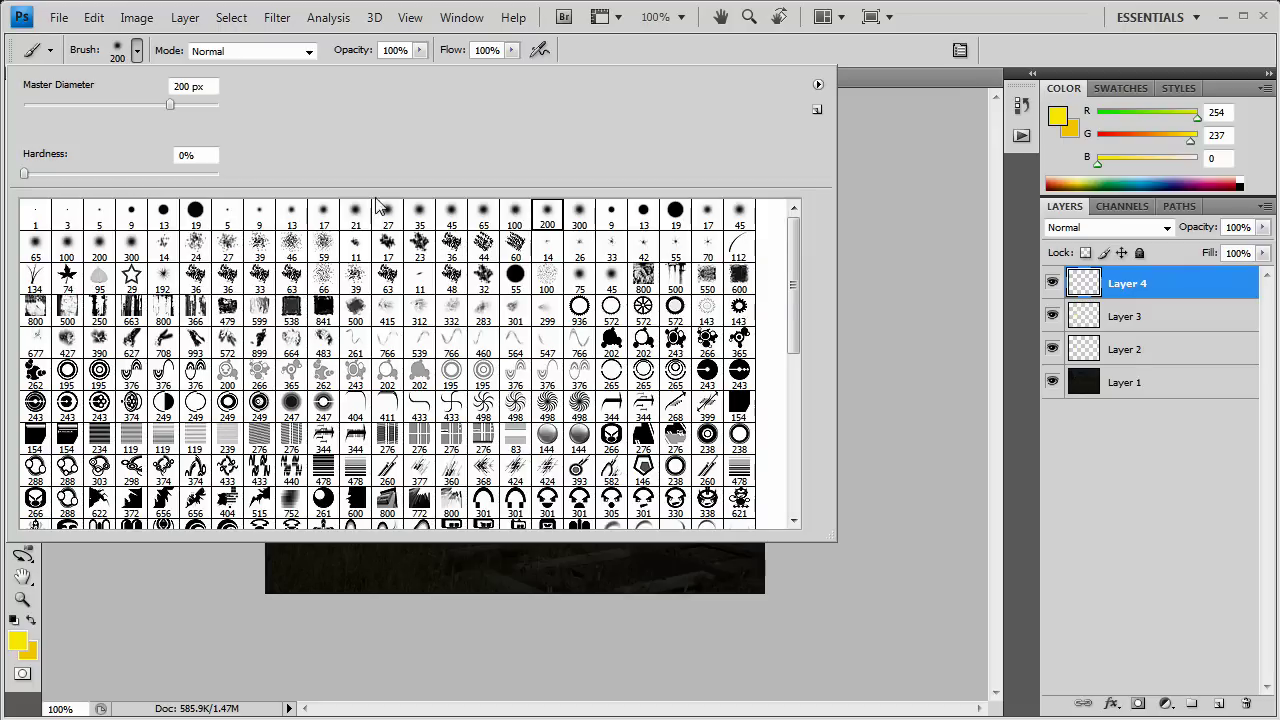
click(355, 212)
click(315, 5)
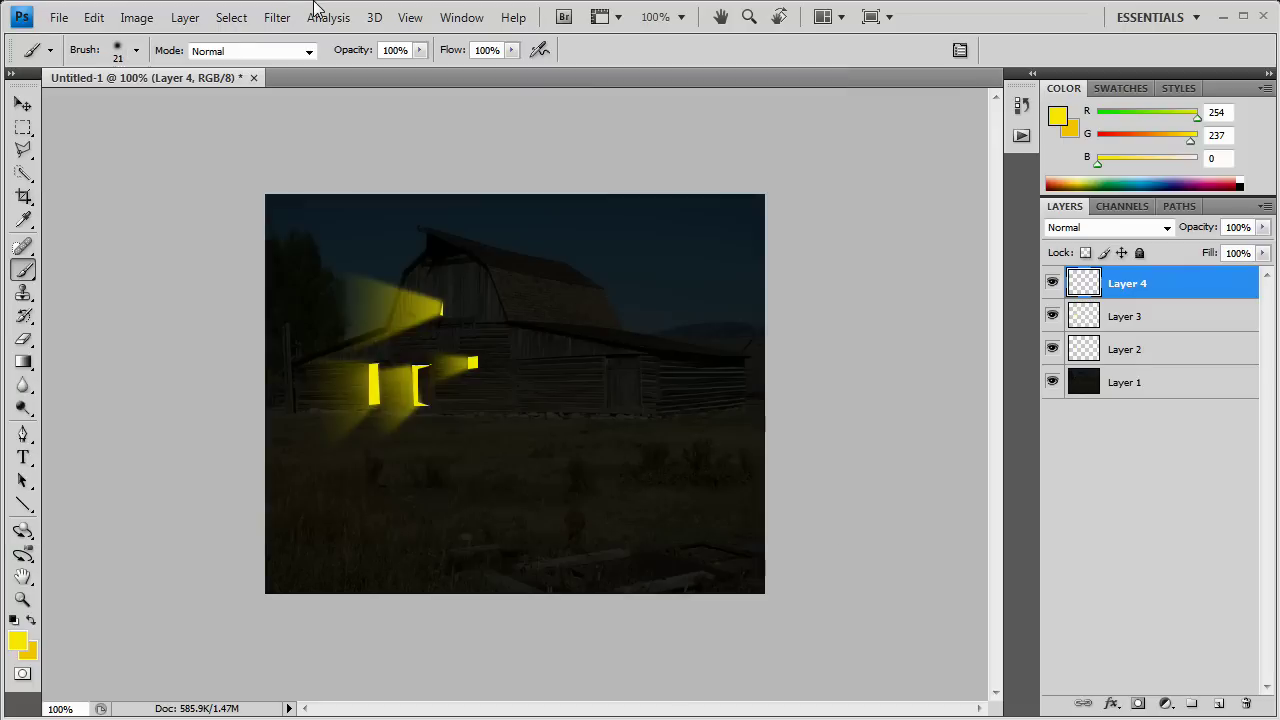
click(136, 50)
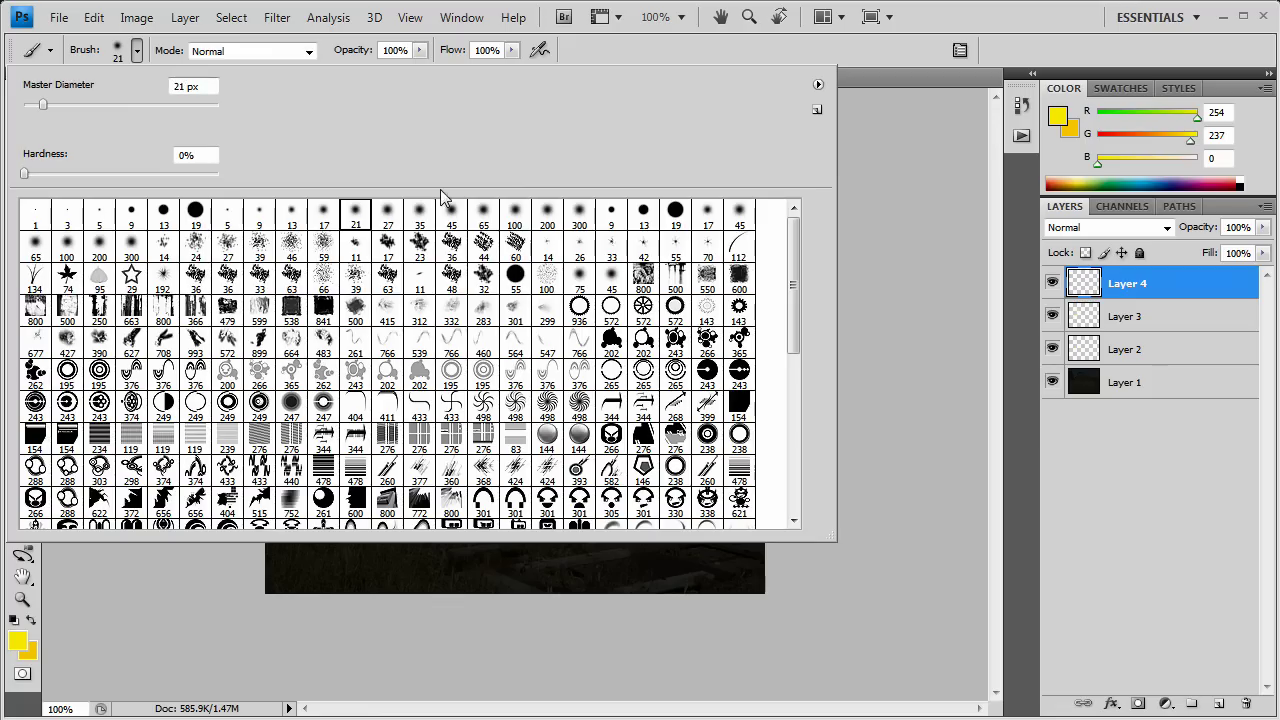
double_click(387, 213)
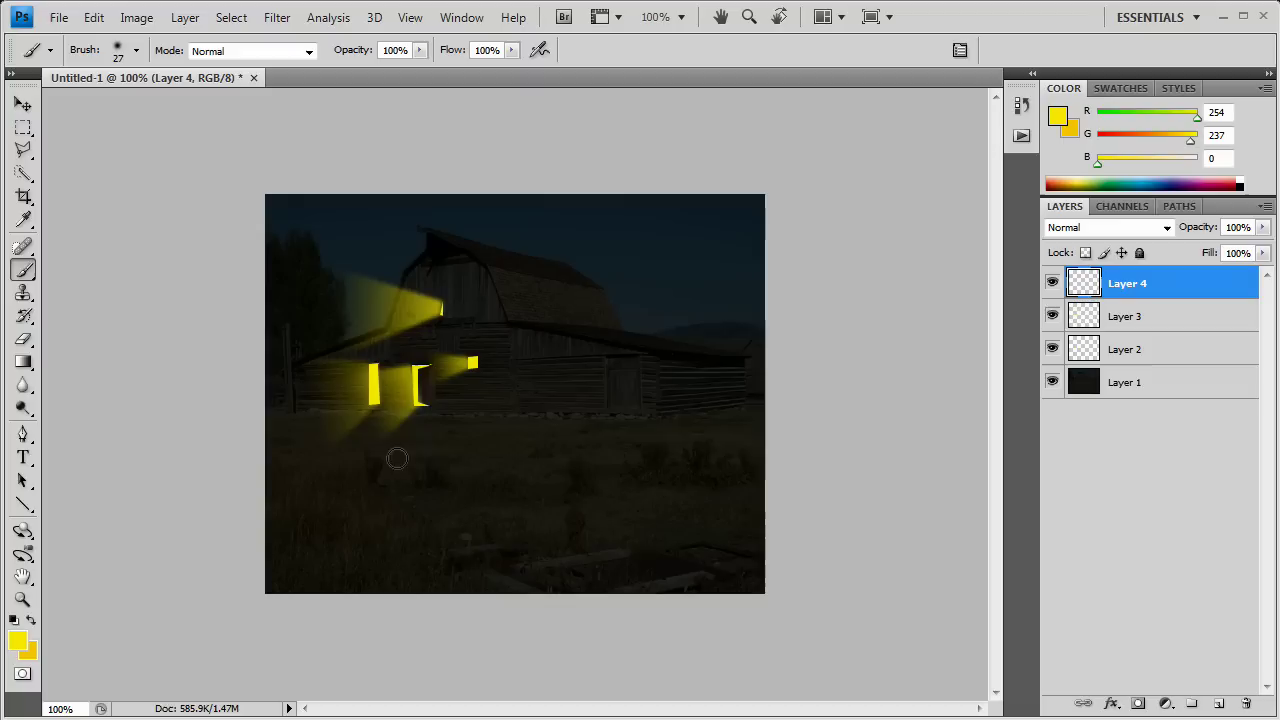
Make orange-yellow the painting colour and paint a V-shaped stroke on the grass below the windows
click(31, 620)
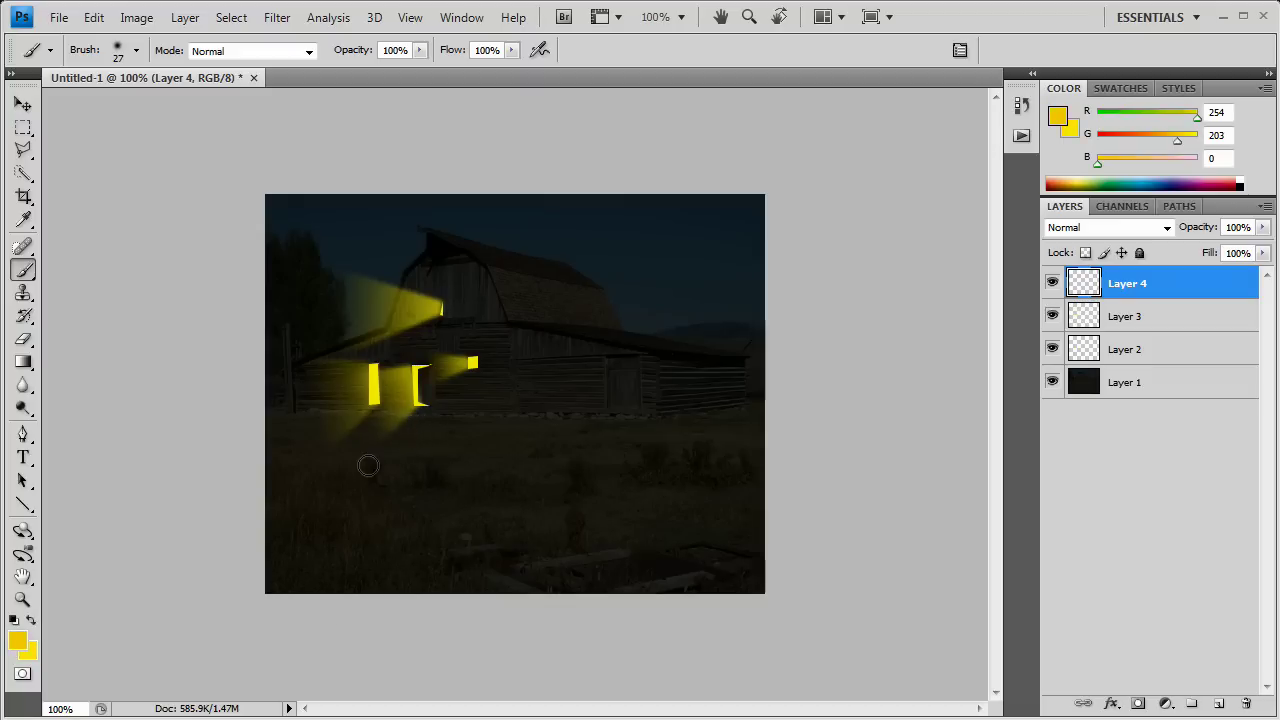
click(361, 421)
drag(426, 430, 368, 465)
drag(361, 421, 357, 485)
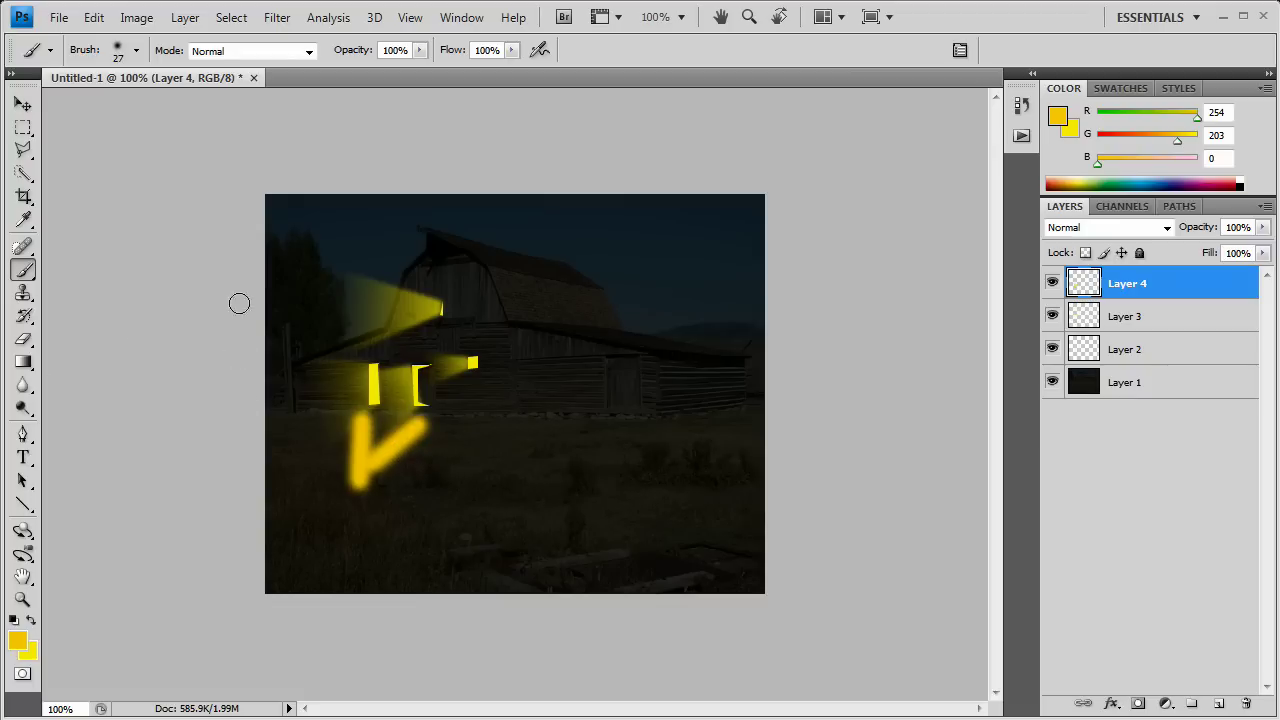
Apply a large Box Blur to Layer 4's strokes and lower its opacity to 34%
click(278, 18)
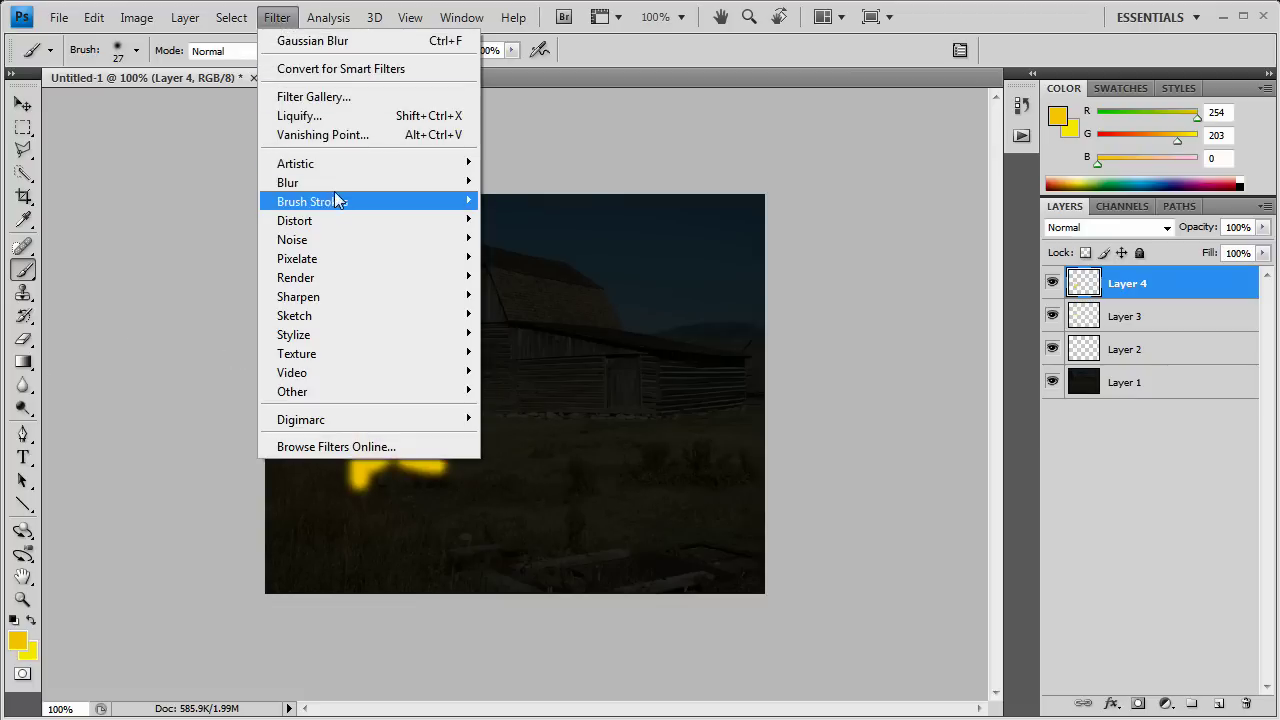
mouse_move(398, 186)
click(552, 238)
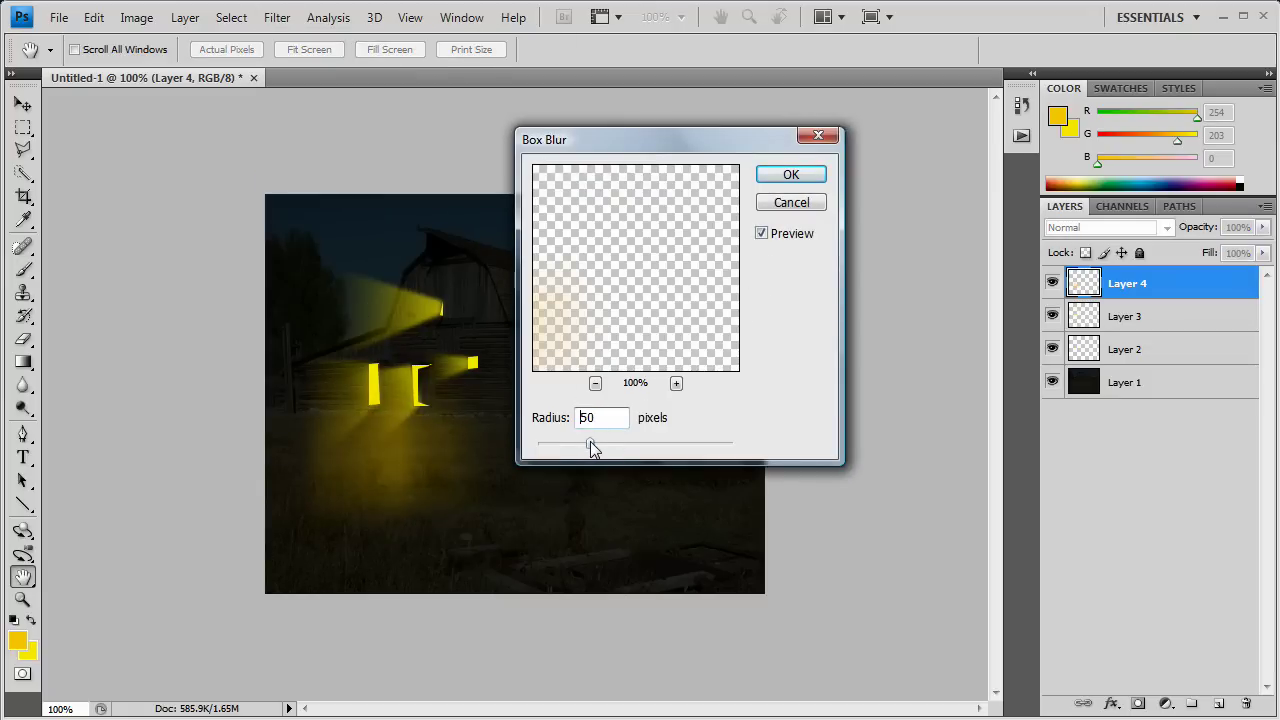
click(790, 176)
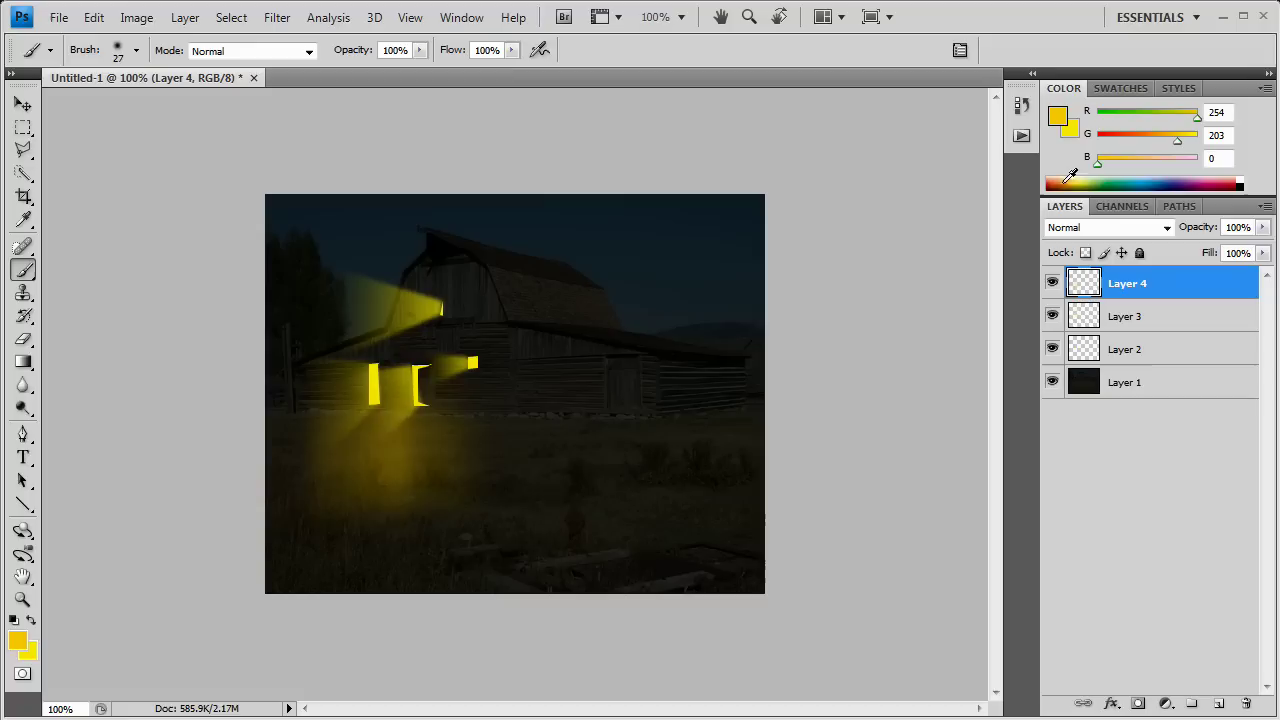
drag(1262, 251, 1200, 262)
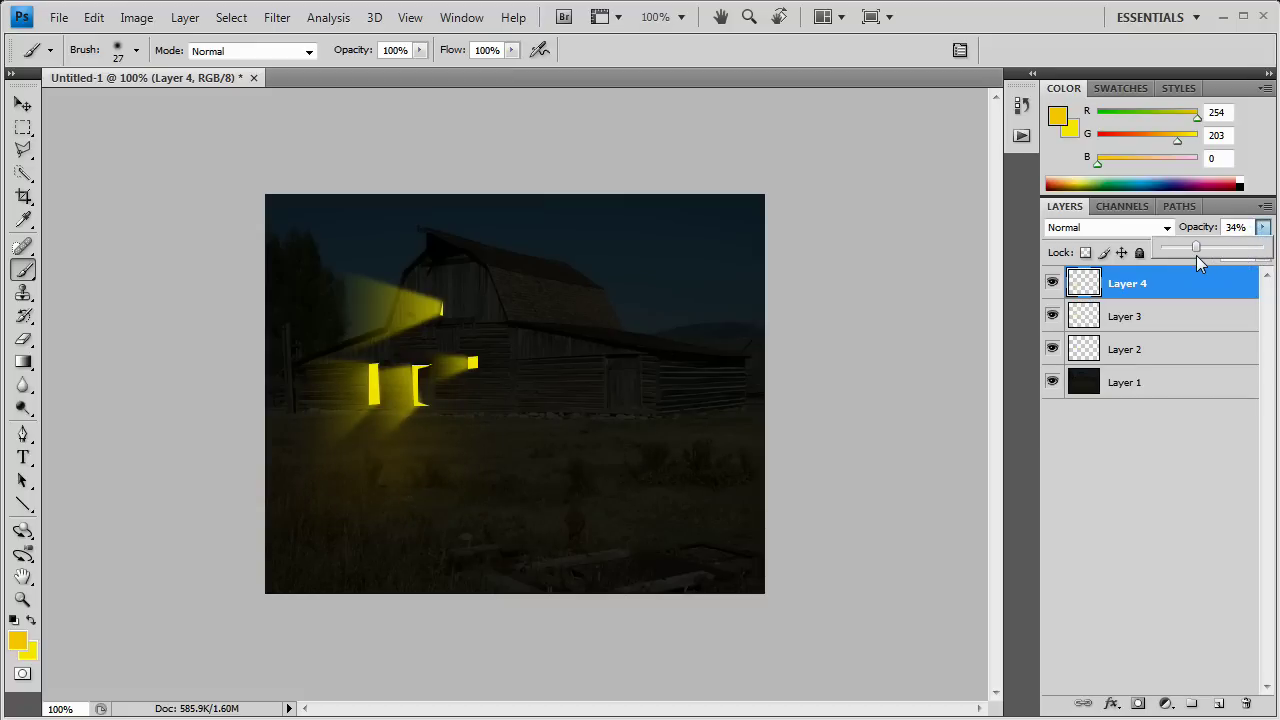
click(22, 104)
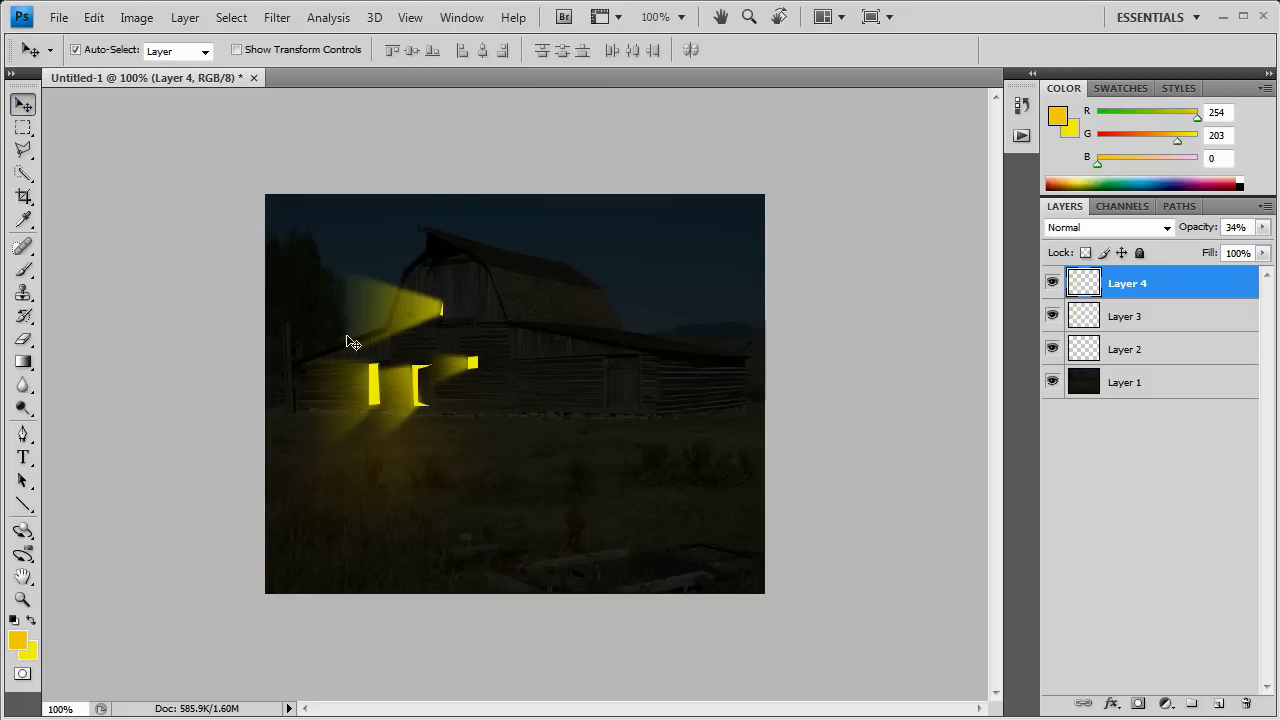
Add Layer 5 directly above Layer 2 and clip it to Layer 2 as a clipping mask
click(1219, 703)
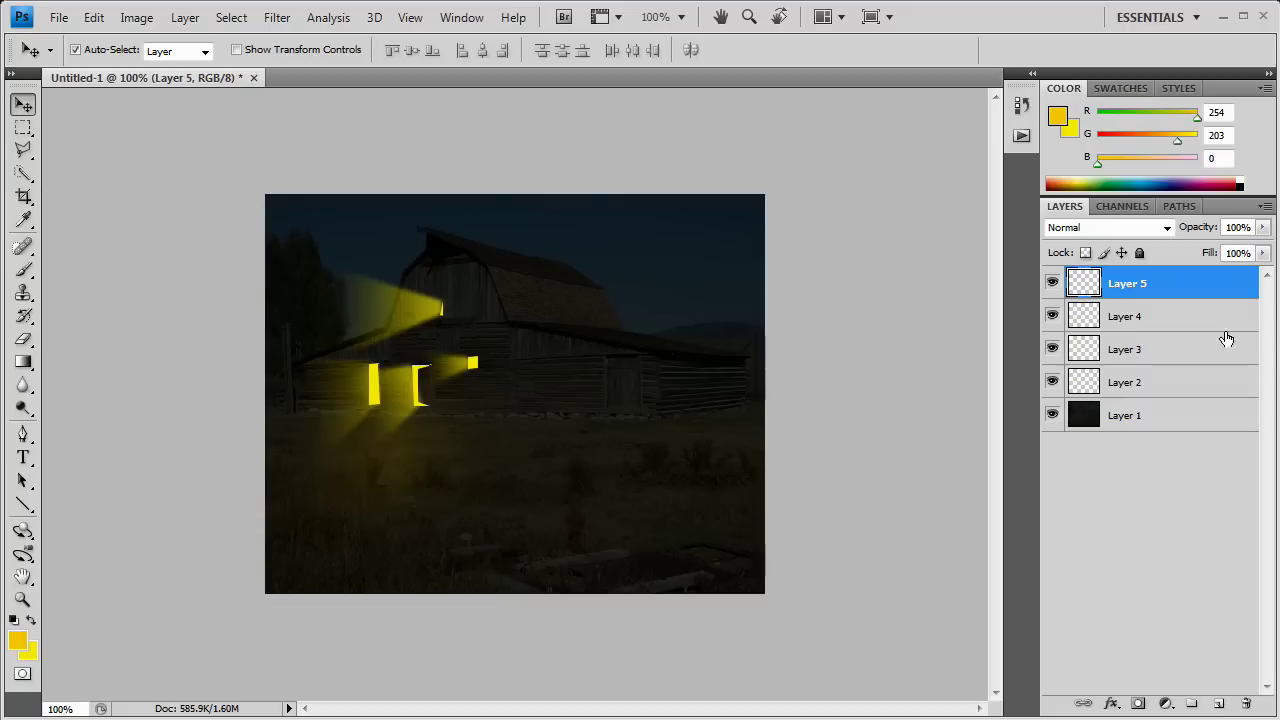
click(1247, 703)
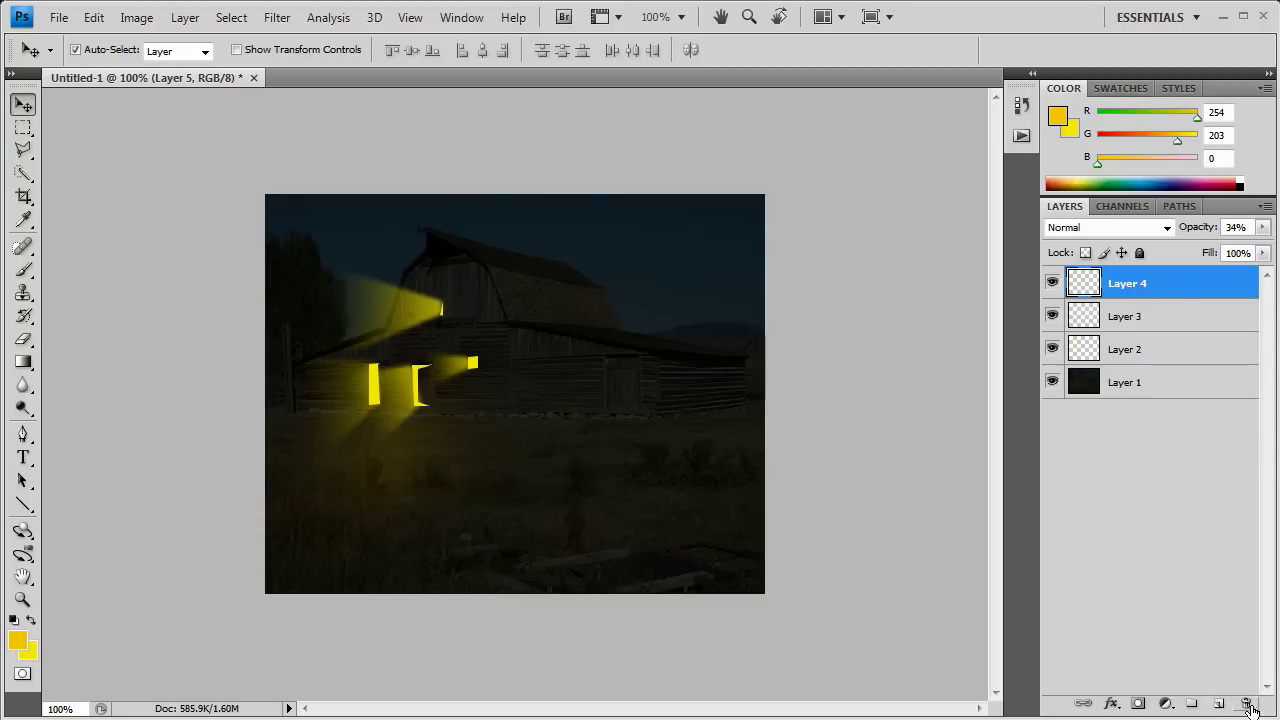
click(1128, 352)
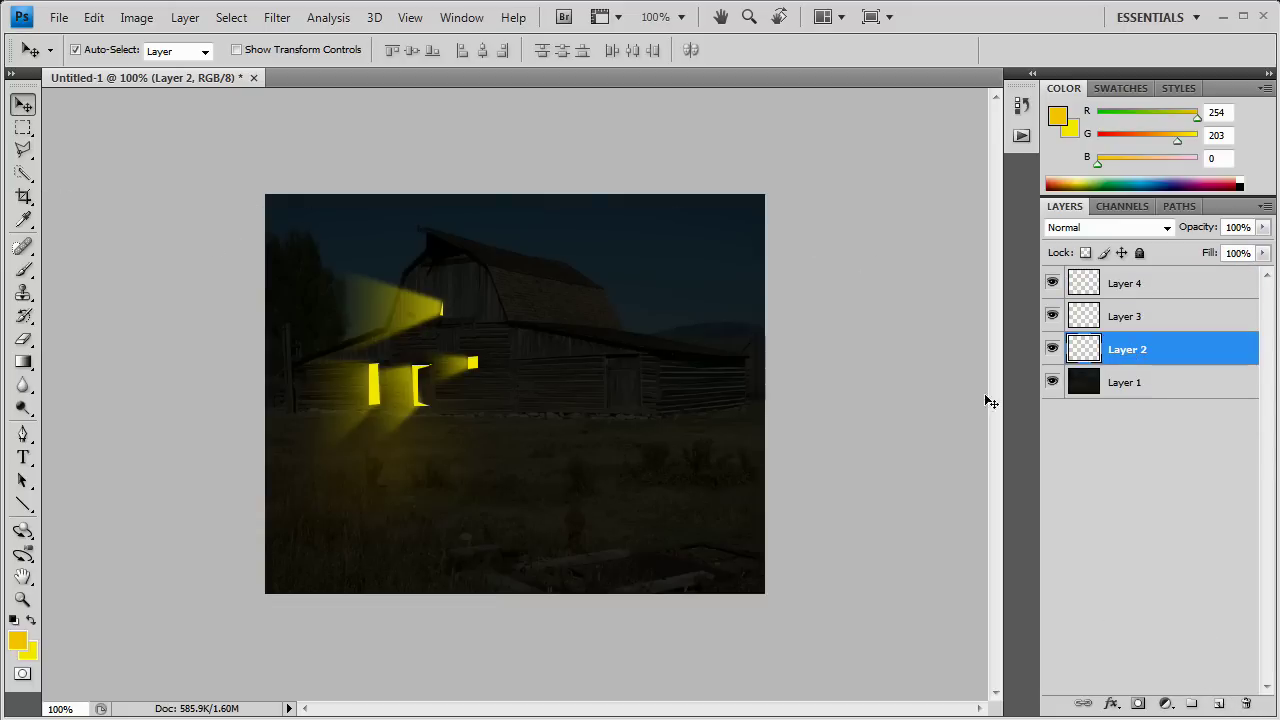
click(1219, 703)
right_click(1131, 350)
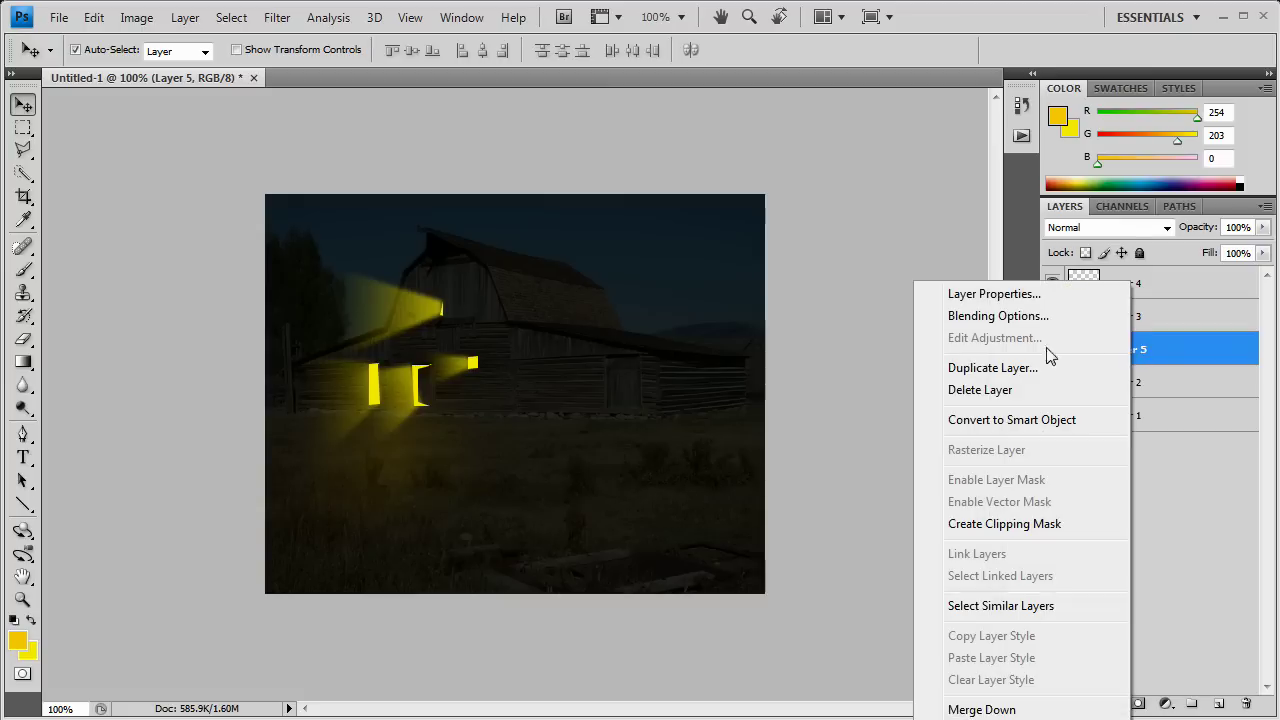
click(1004, 523)
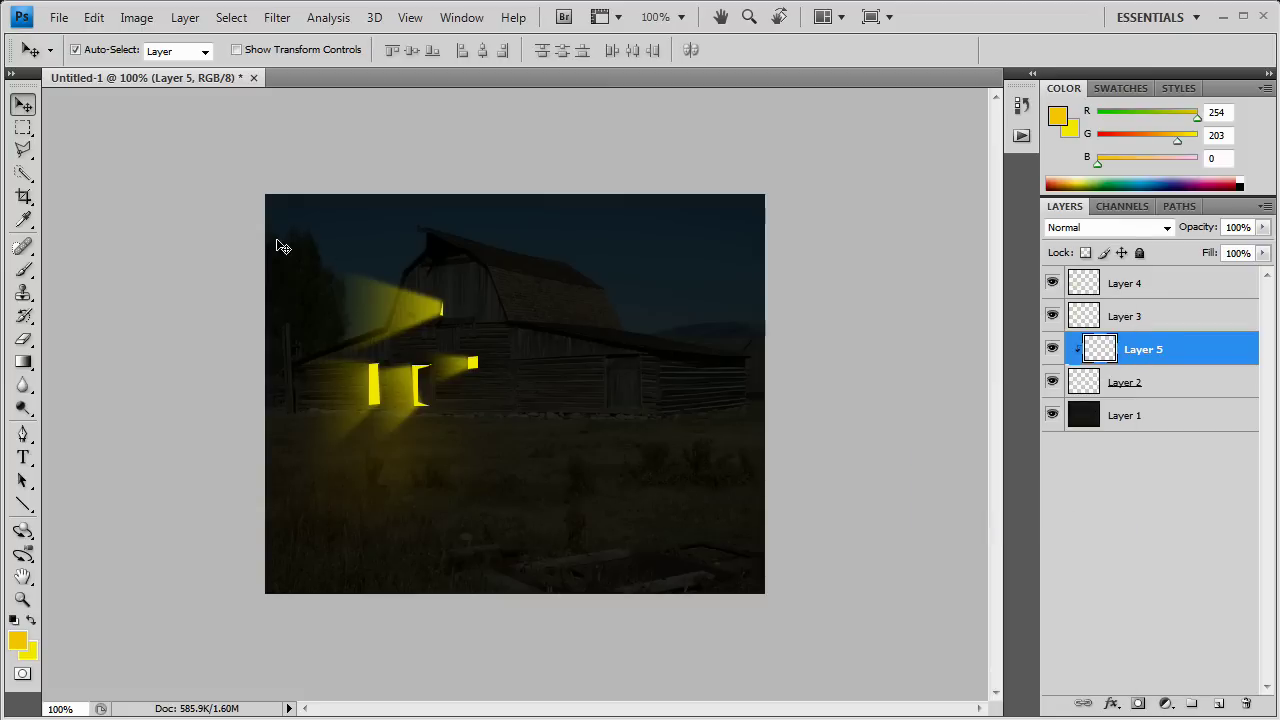
Set the foreground colour to dark gold 977900
click(27, 634)
drag(900, 382, 911, 446)
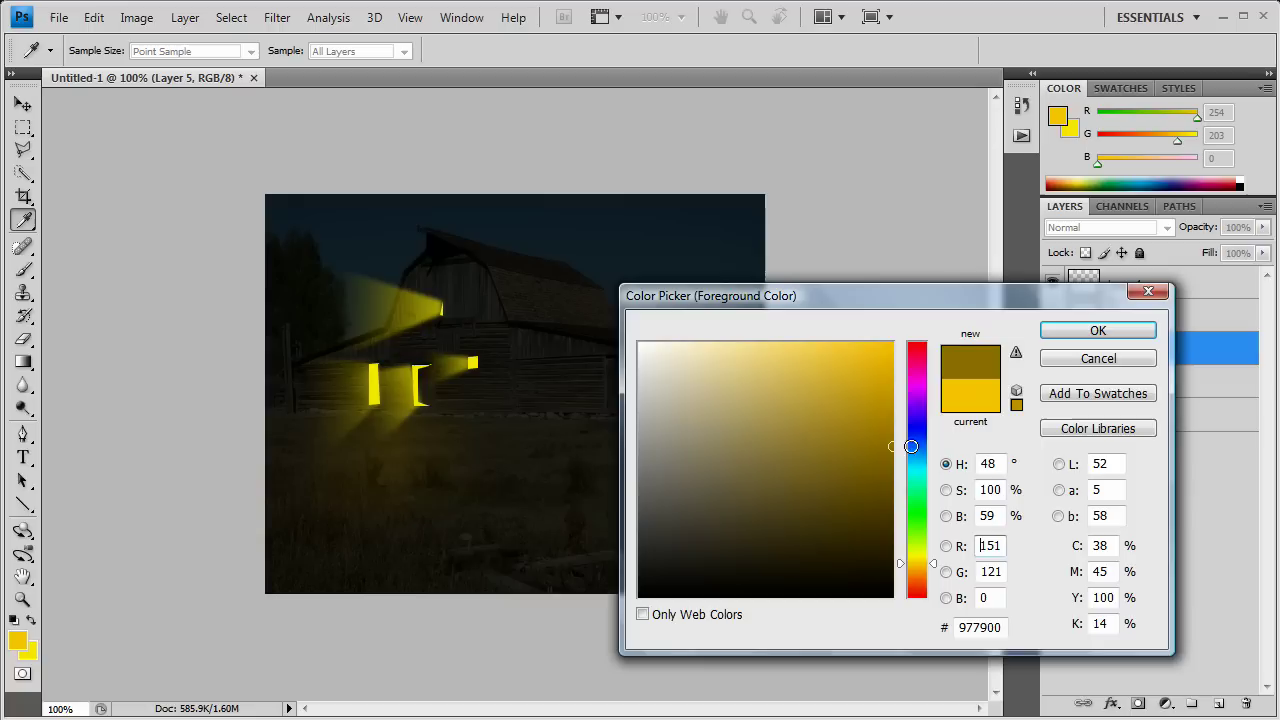
click(1098, 331)
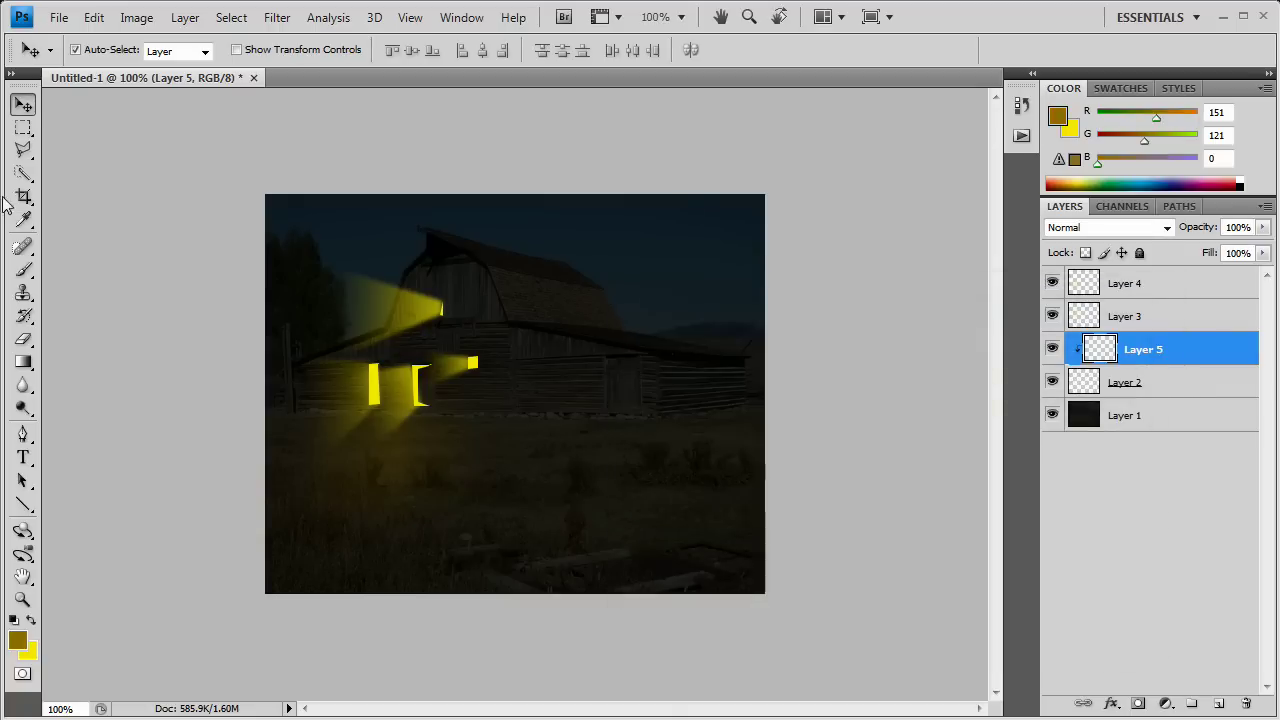
Choose the Brush tool with the soft 13 px preset for shading the door and windows
click(24, 278)
click(133, 50)
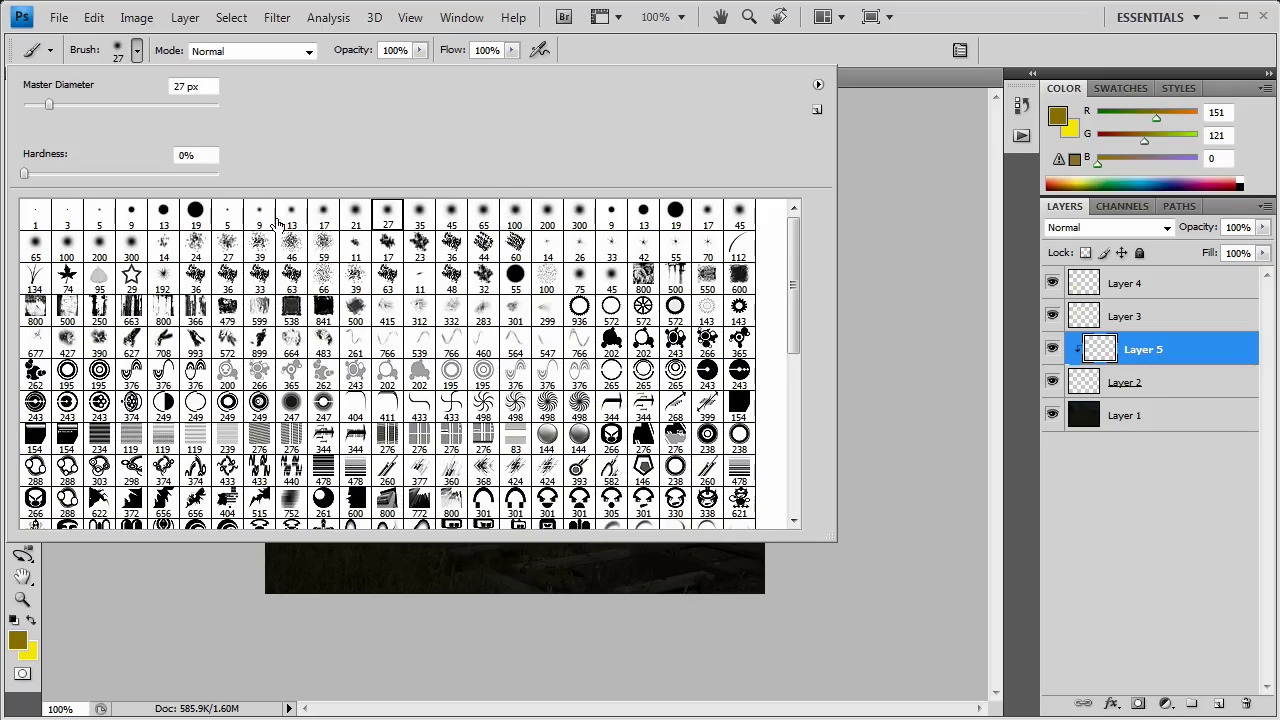
double_click(290, 215)
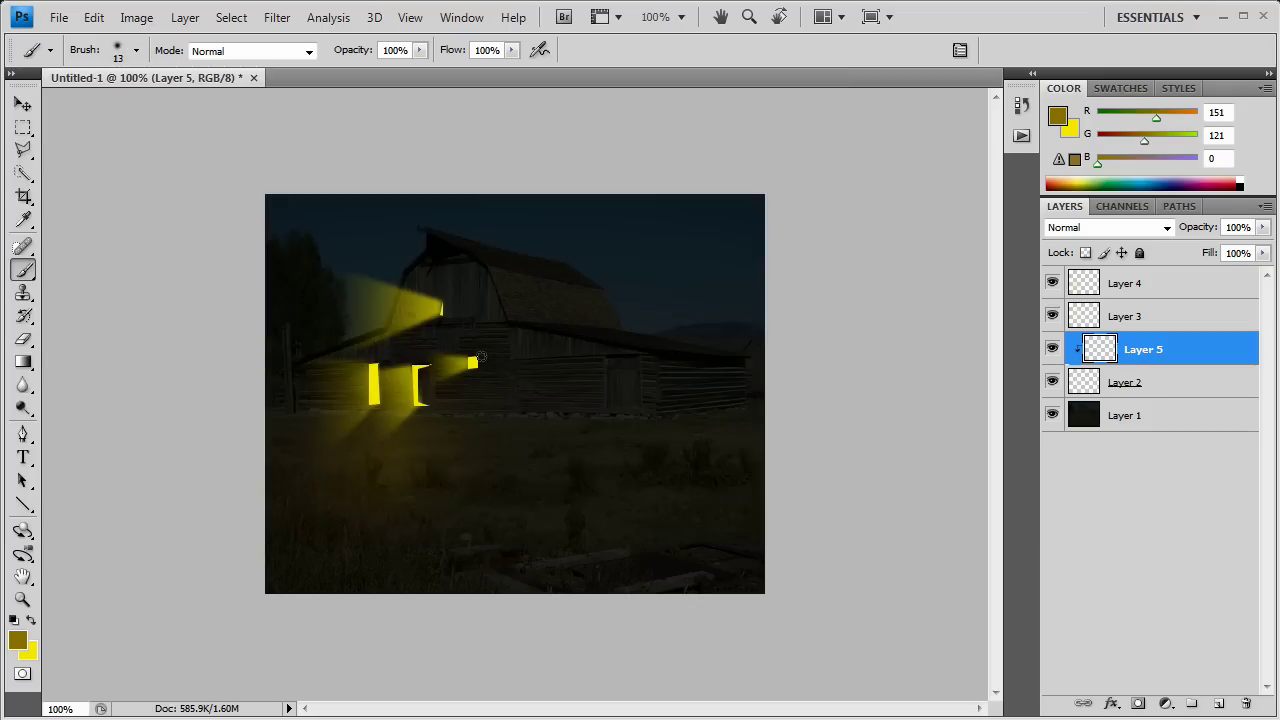